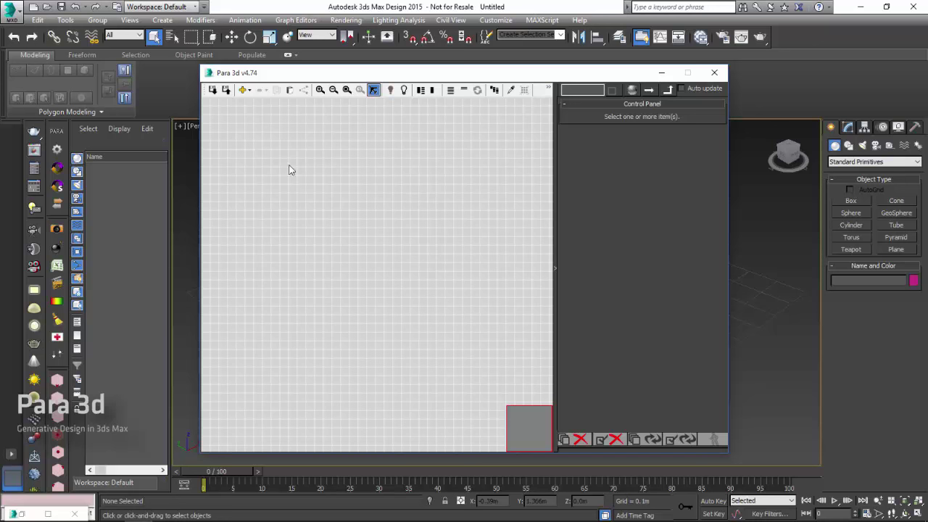
- Open pencil factory facade.para from the Para 3d mix and blend examples
{"action": "left_click", "coordinate": [212, 92]}
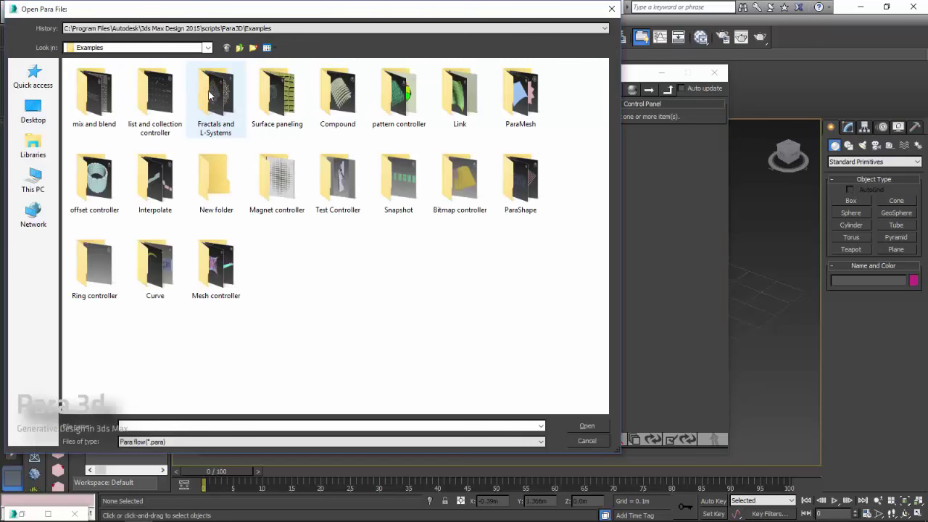
{"action": "double_click", "coordinate": [113, 103]}
{"action": "left_click", "coordinate": [85, 85]}
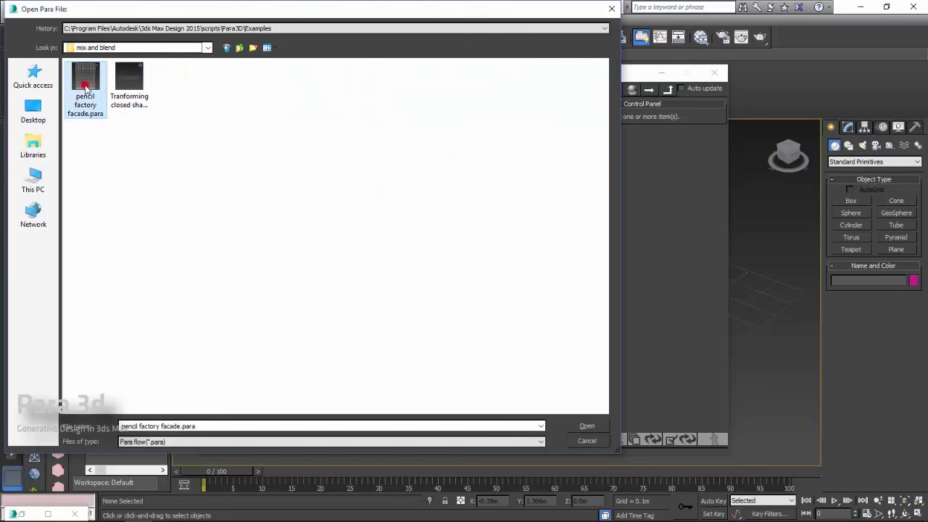
{"action": "left_click", "coordinate": [588, 430]}
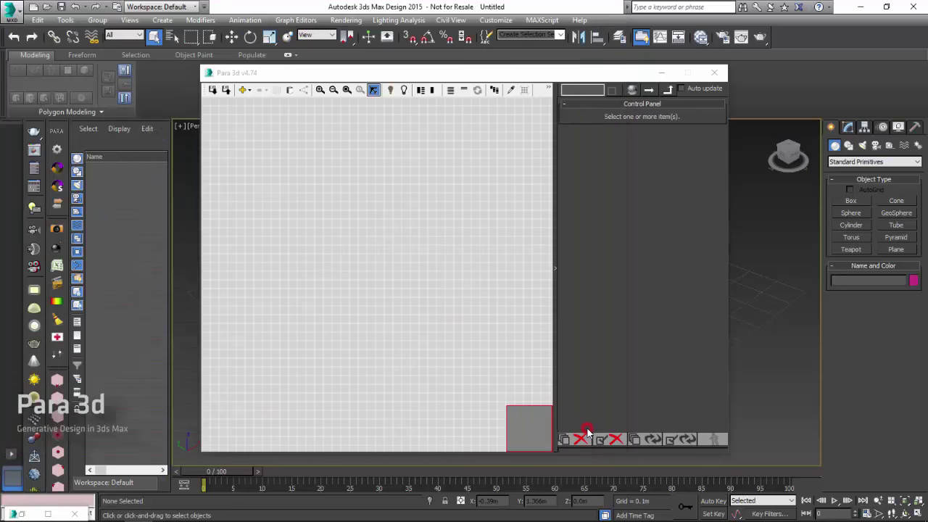
- Accept the load prompts, frame the whole 22-node graph, and move the Para 3d window aside
{"action": "left_click", "coordinate": [522, 312]}
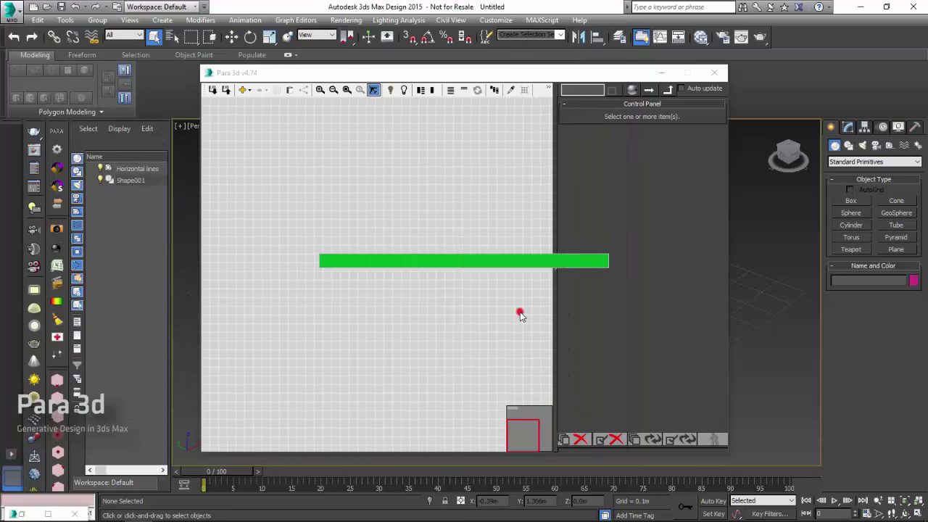
{"action": "left_click", "coordinate": [483, 316]}
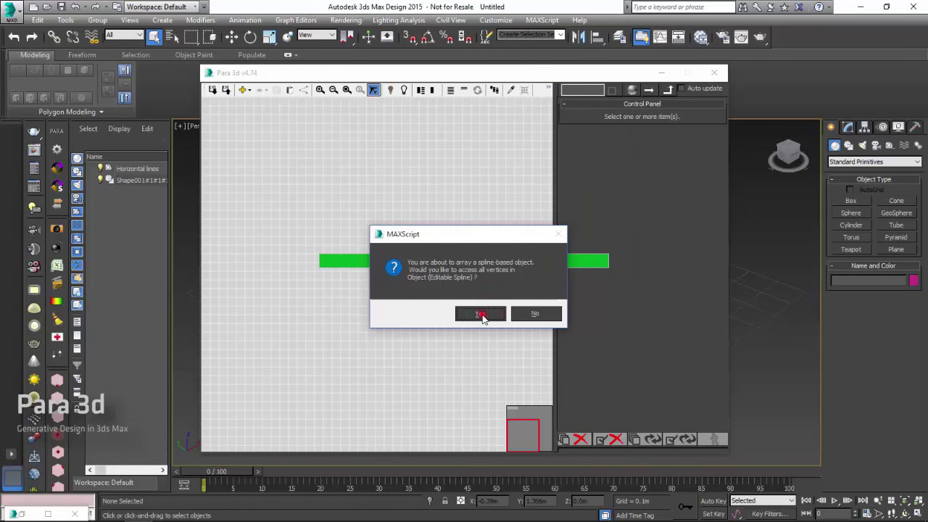
{"action": "left_click", "coordinate": [482, 316]}
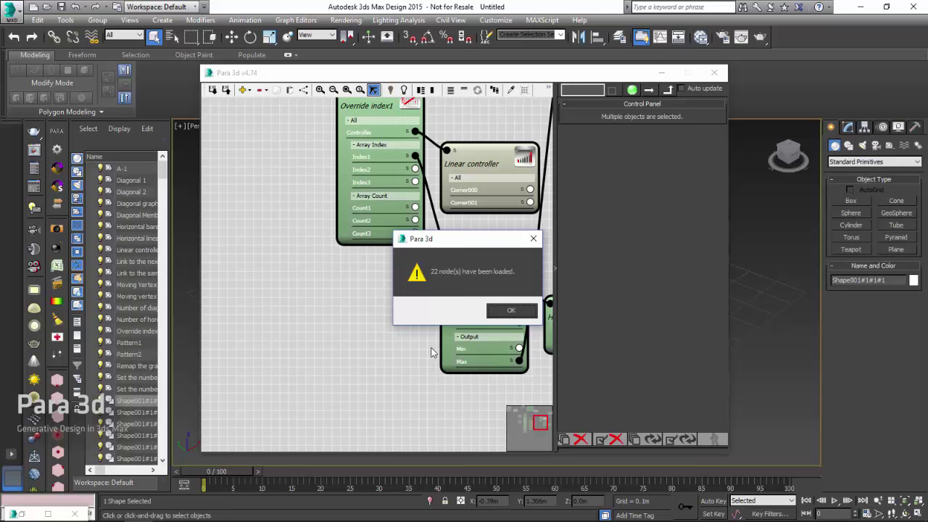
{"action": "left_click", "coordinate": [508, 311]}
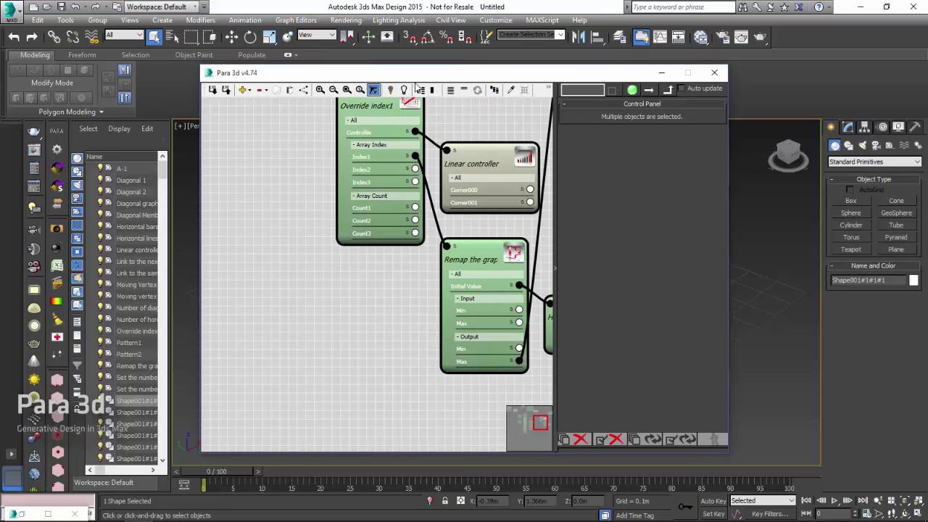
{"action": "left_click", "coordinate": [351, 90]}
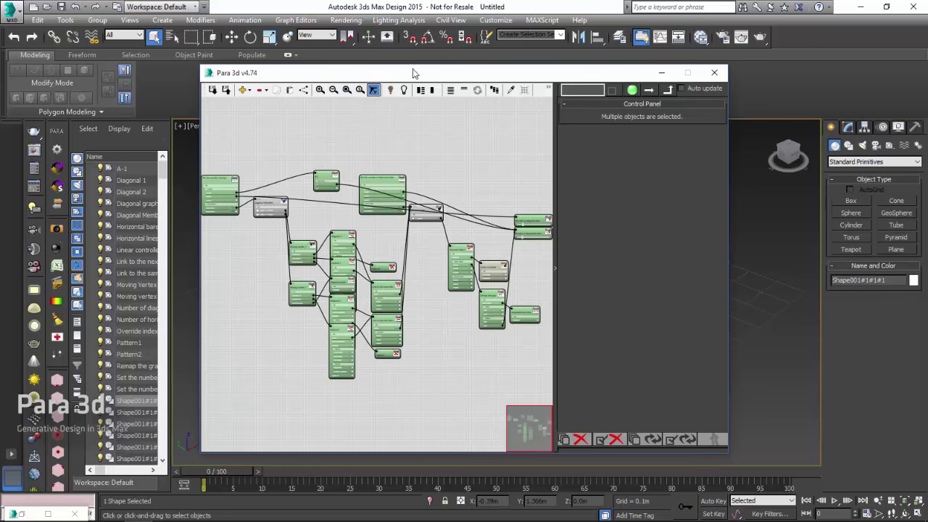
{"action": "left_click_drag", "start_coordinate": [408, 73], "coordinate": [44, 68]}
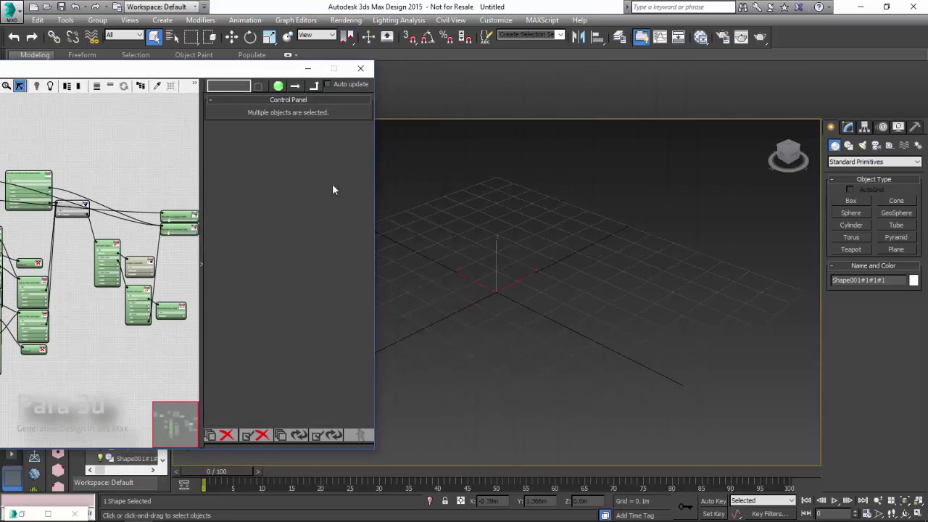
- Draw a long line on the grid with grid snapping enabled
{"action": "left_click", "coordinate": [849, 145]}
{"action": "left_click", "coordinate": [848, 216]}
{"action": "left_click", "coordinate": [850, 211]}
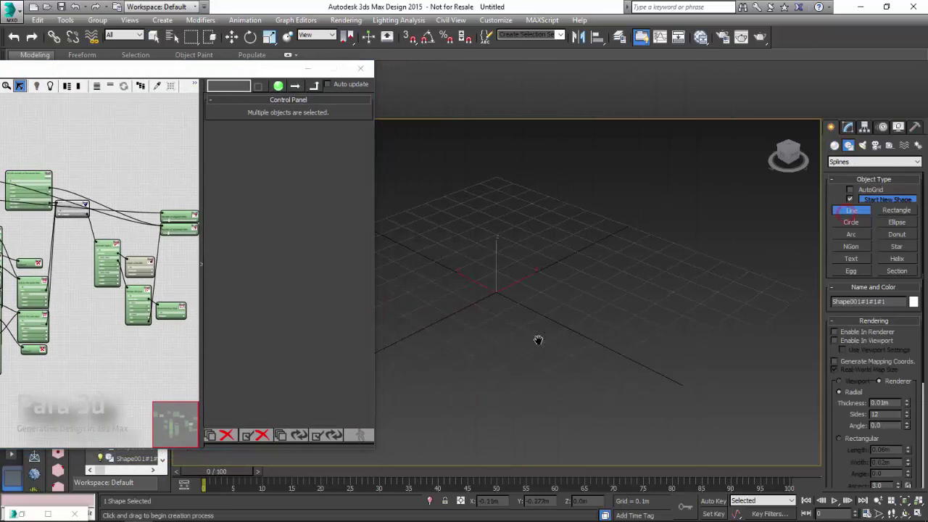
{"action": "middle_click_drag", "start_coordinate": [539, 338], "coordinate": [557, 297]}
{"action": "left_click", "coordinate": [409, 37]}
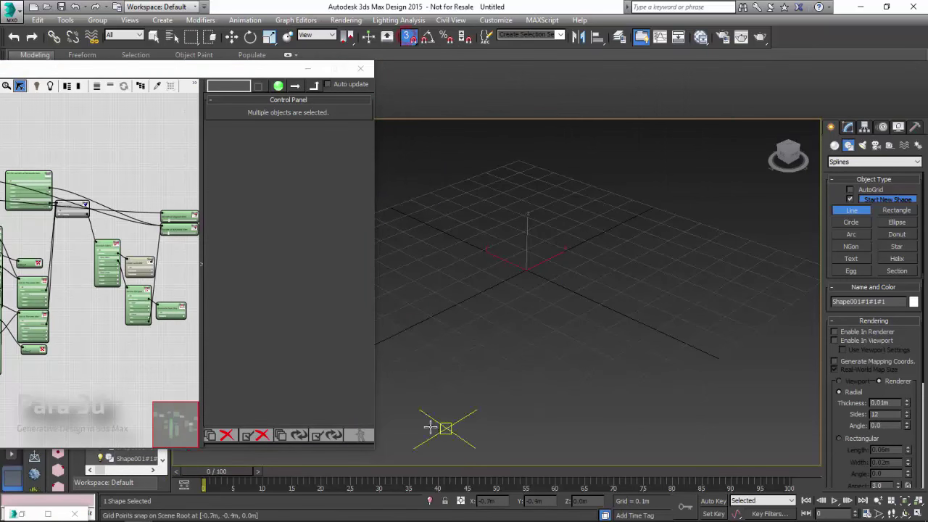
{"action": "left_click", "coordinate": [419, 409]}
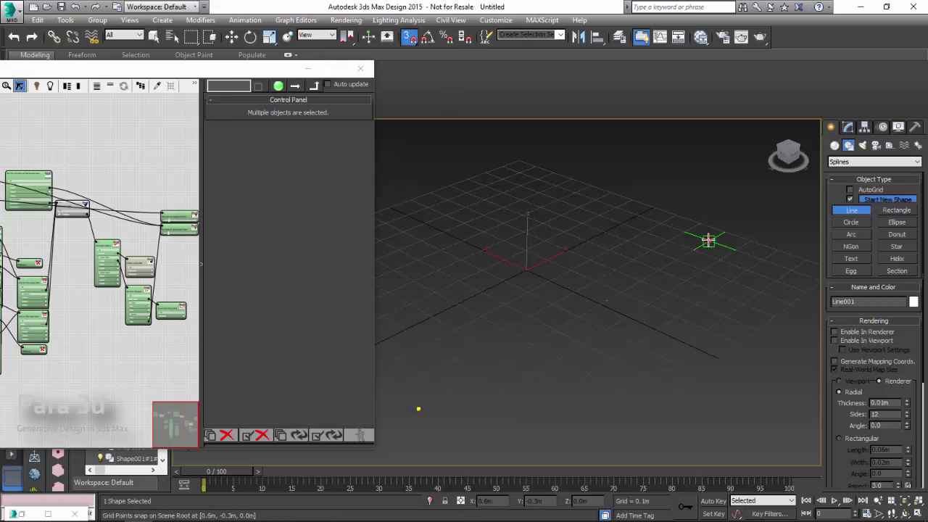
{"action": "right_click", "coordinate": [708, 240]}
- Make the long line renderable in viewport and renderer with a rectangular 0.01 m section length
{"action": "left_click", "coordinate": [849, 334]}
{"action": "left_click", "coordinate": [850, 341]}
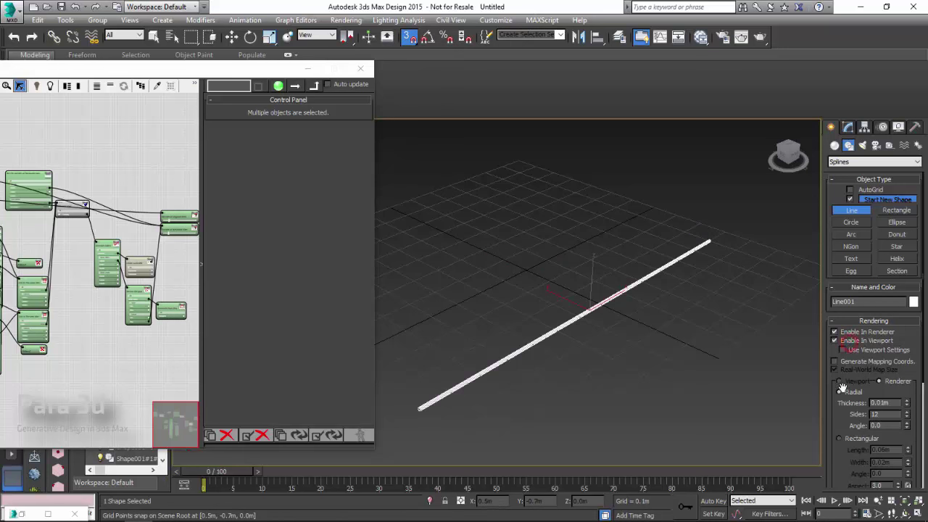
{"action": "left_click", "coordinate": [840, 439]}
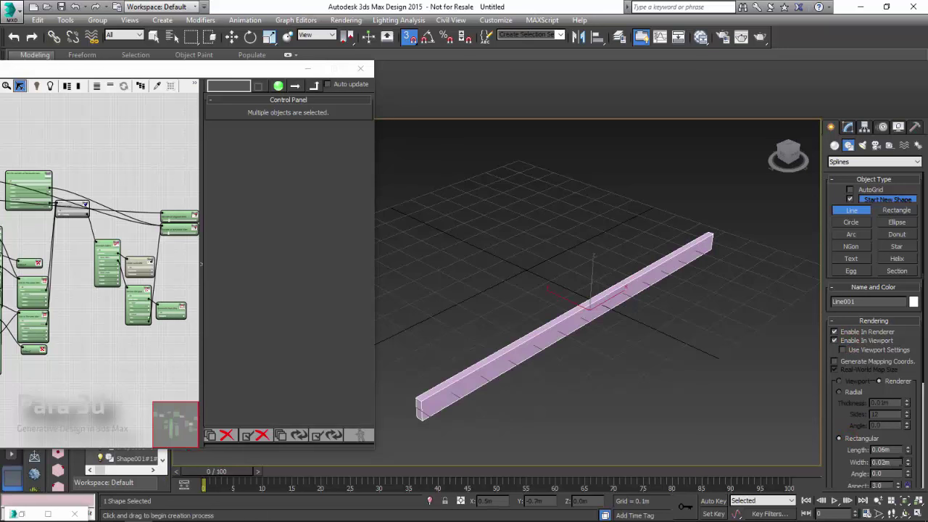
{"action": "double_click", "coordinate": [888, 449]}
{"action": "type", "text": "0.01"}
{"action": "key", "text": "Tab"}
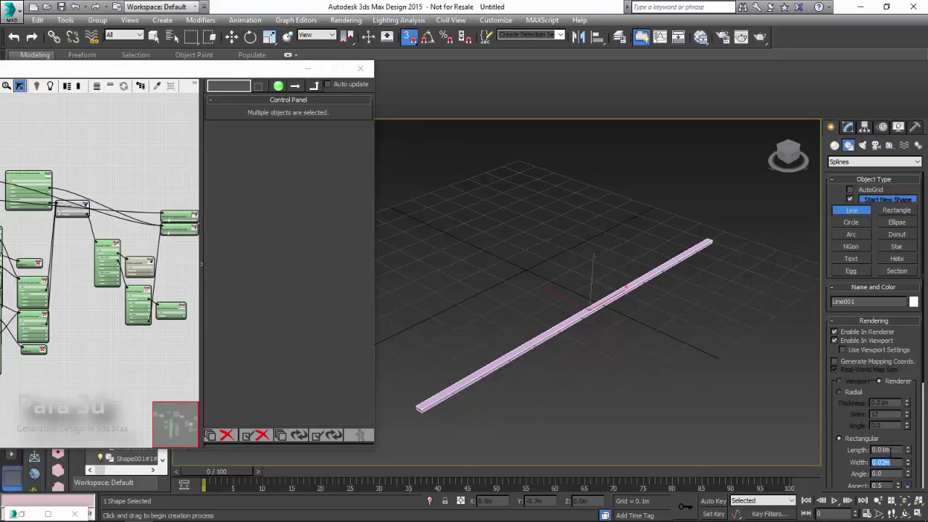
- Draw a short second line with a rectangular section 0.01 m wide and 0.005 m long
{"action": "left_click", "coordinate": [534, 410]}
{"action": "left_click", "coordinate": [591, 376]}
{"action": "right_click", "coordinate": [591, 376]}
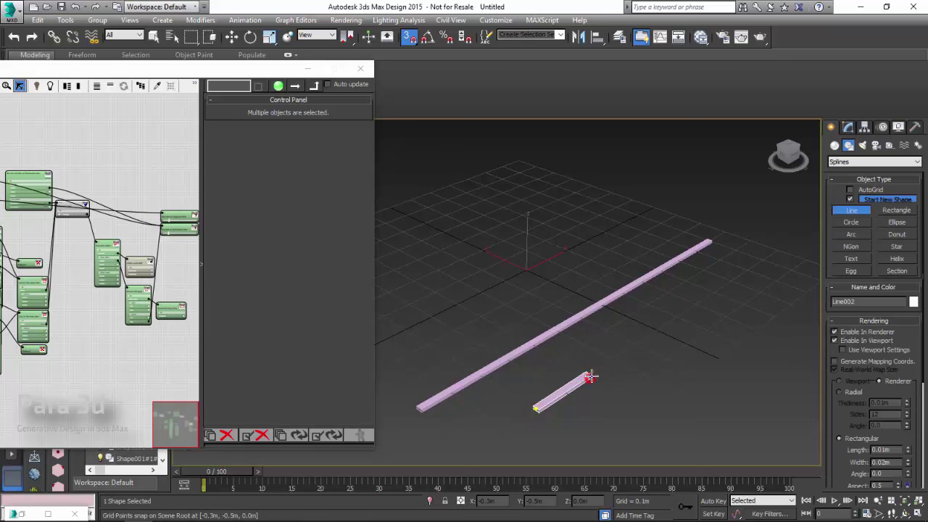
{"action": "double_click", "coordinate": [896, 462]}
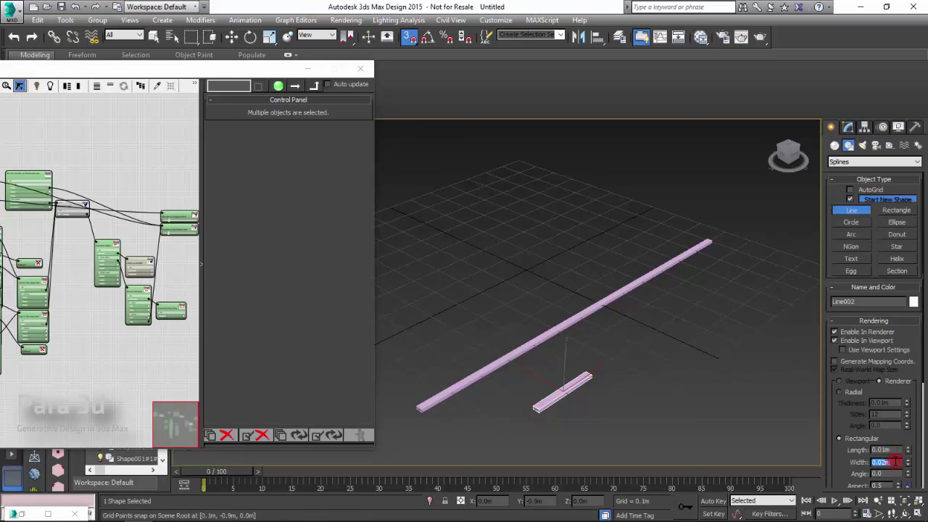
{"action": "type", "text": "0.01"}
{"action": "key", "text": "Return"}
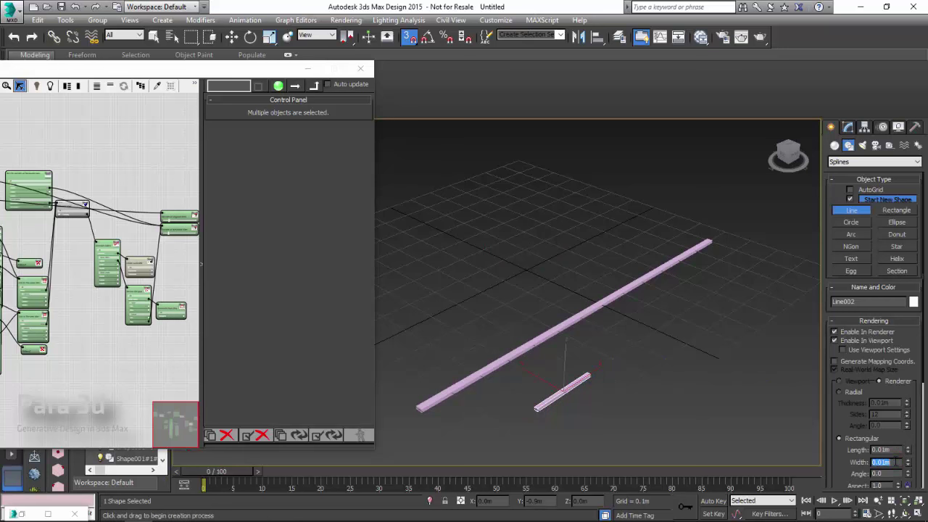
{"action": "double_click", "coordinate": [879, 450]}
{"action": "type", "text": "0.05"}
{"action": "key", "text": "Return"}
{"action": "type", "text": "0.005"}
{"action": "key", "text": "Return"}
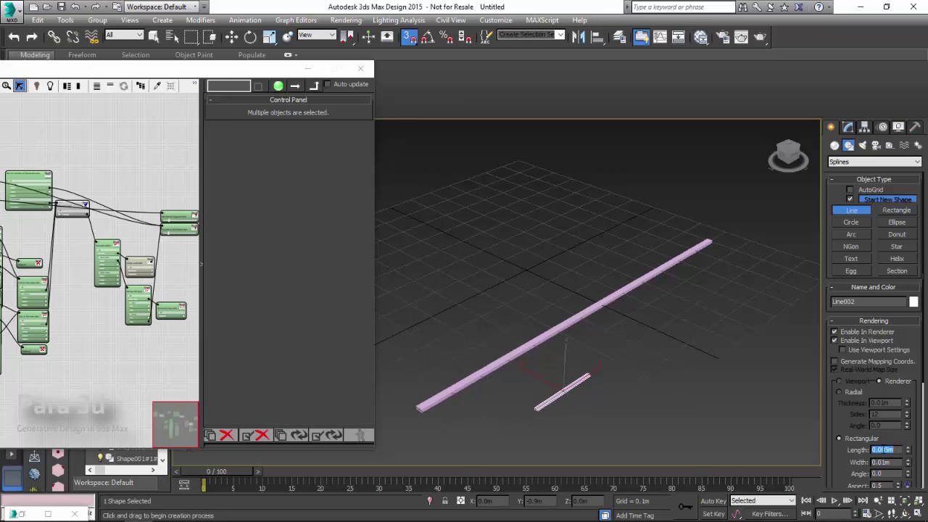
- Stop drawing, clear the selection, and select the Horizontal lines node
{"action": "right_click", "coordinate": [700, 373]}
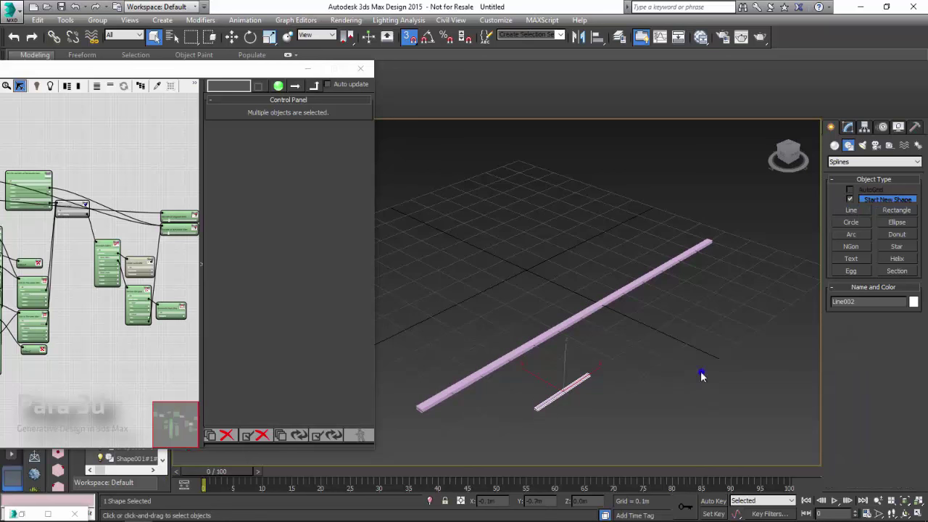
{"action": "left_click", "coordinate": [666, 357]}
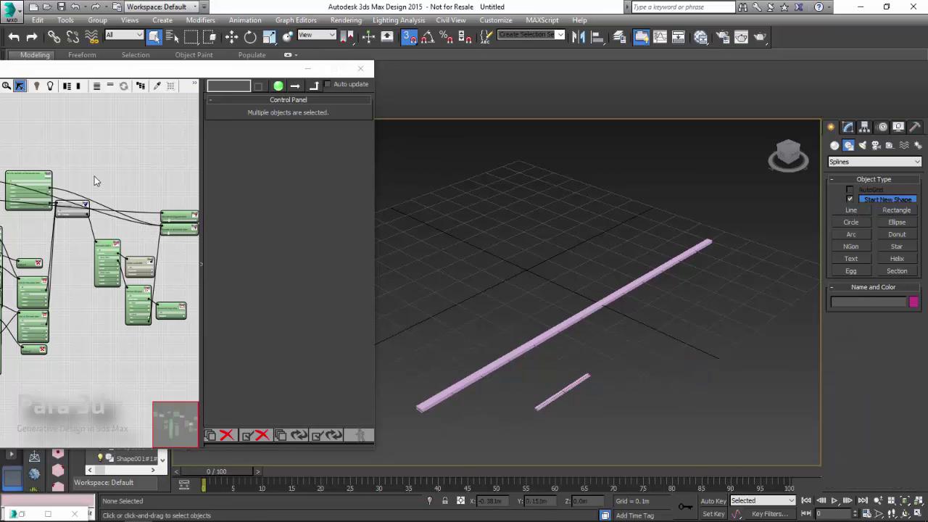
{"action": "scroll", "coordinate": [94, 181], "scroll_direction": "up", "scroll_amount": 2}
{"action": "scroll", "coordinate": [108, 181], "scroll_direction": "up", "scroll_amount": 2}
{"action": "scroll", "coordinate": [117, 183], "scroll_direction": "up", "scroll_amount": 2}
{"action": "left_click", "coordinate": [116, 183]}
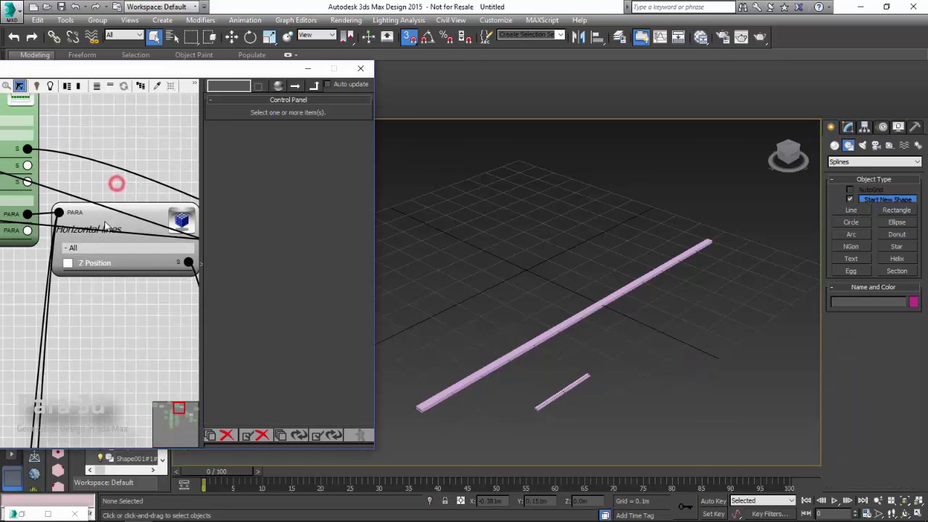
{"action": "left_click", "coordinate": [105, 226]}
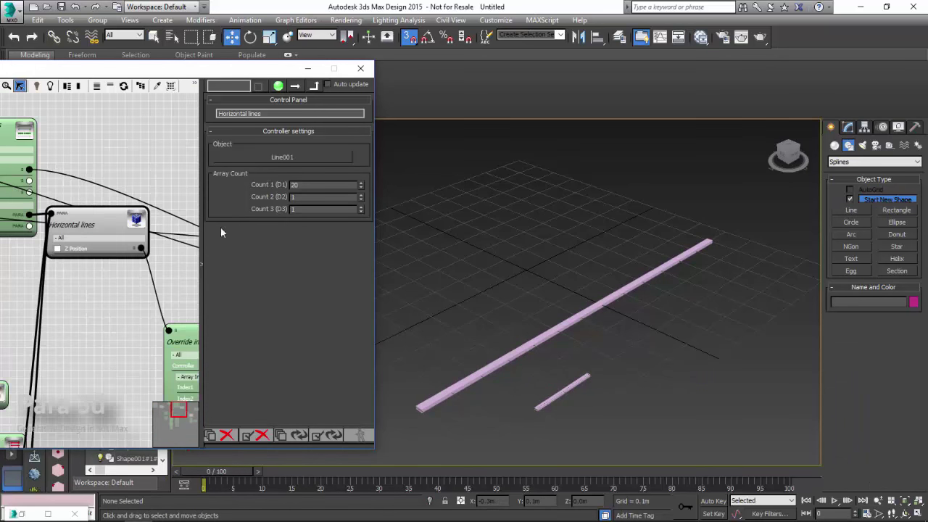
- Pick Line001 as the array object, declining vertex access and discarding old members
{"action": "left_click", "coordinate": [276, 160]}
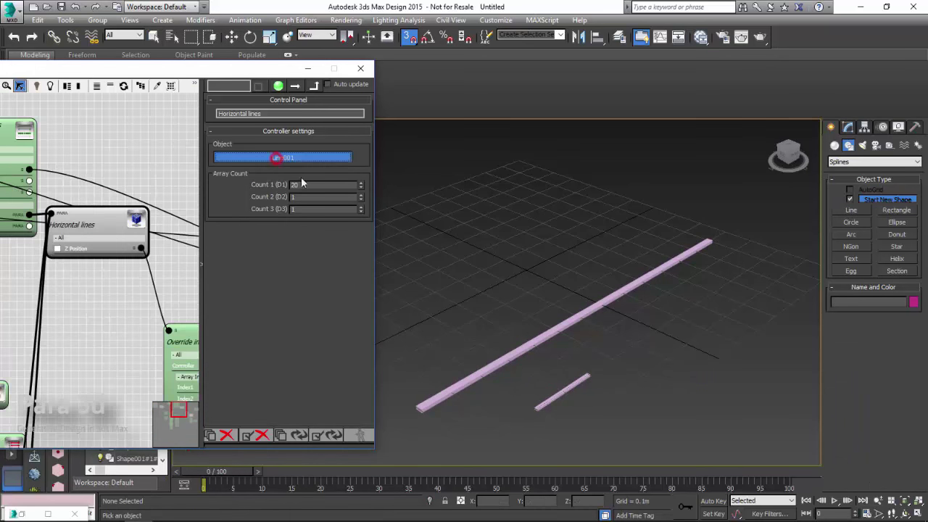
{"action": "left_click", "coordinate": [543, 336]}
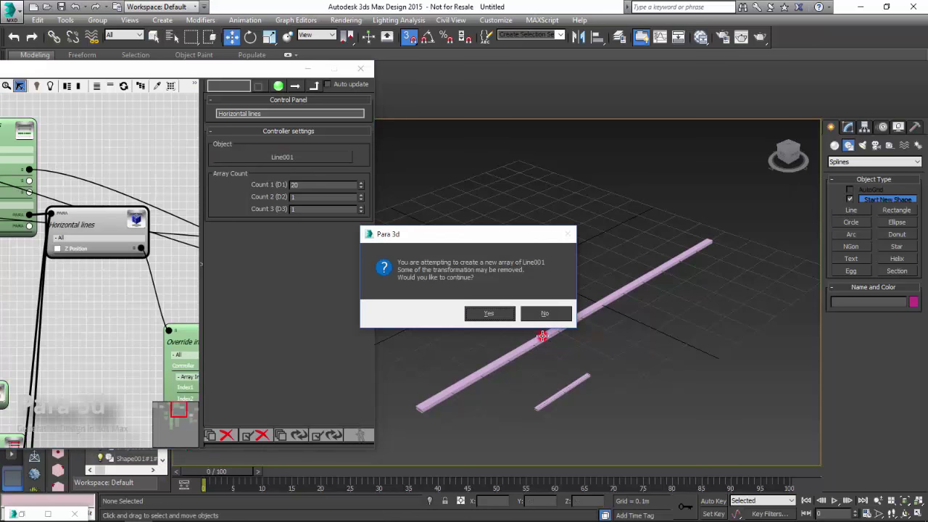
{"action": "left_click", "coordinate": [486, 314]}
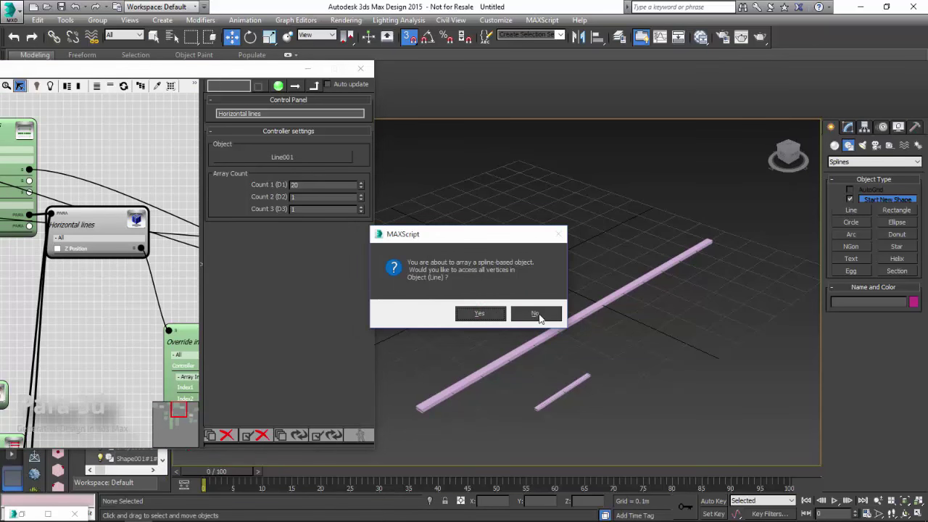
{"action": "left_click", "coordinate": [539, 318]}
{"action": "left_click", "coordinate": [544, 313]}
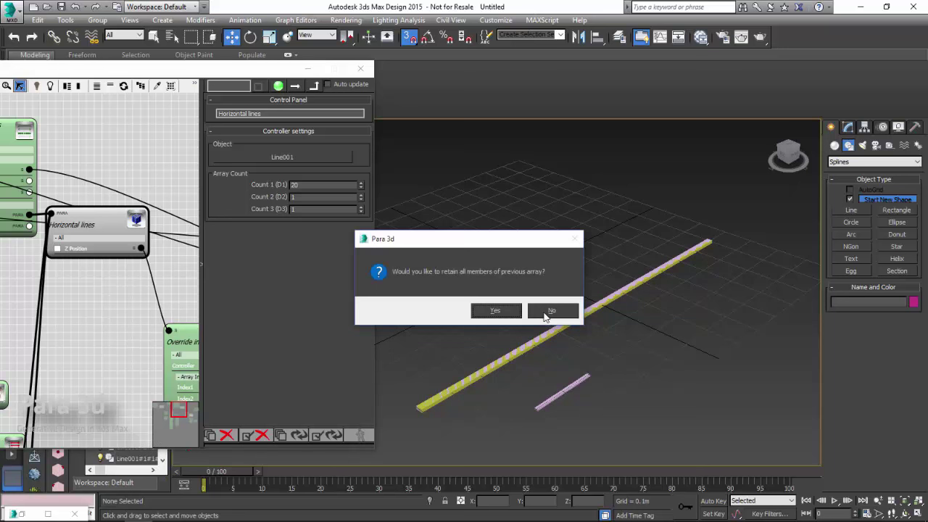
{"action": "left_click", "coordinate": [552, 311]}
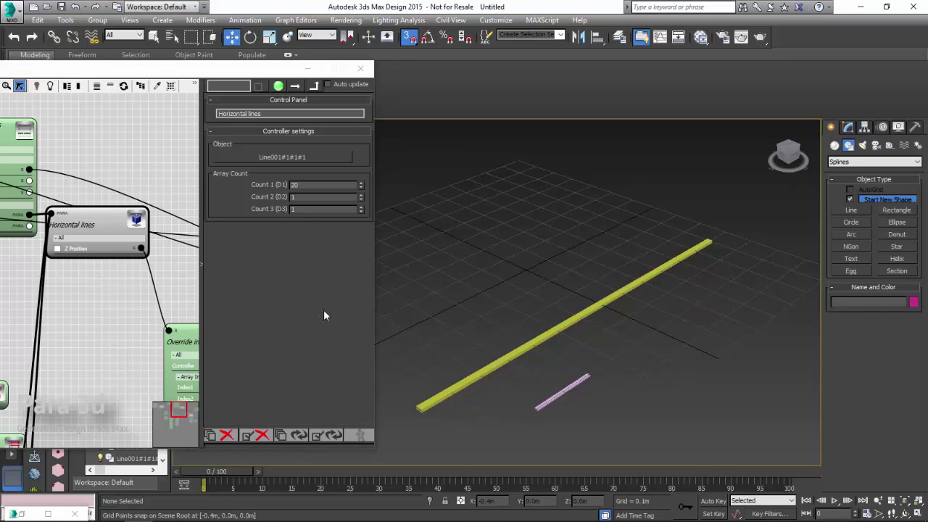
- Set the Linear controller's corner 001 to 150 and rebuild the stacked slats
{"action": "mouse_move", "coordinate": [138, 323]}
{"action": "middle_mouse_down"}
{"action": "mouse_move", "coordinate": [35, 213]}
{"action": "mouse_move", "coordinate": [152, 200]}
{"action": "mouse_move", "coordinate": [114, 185]}
{"action": "mouse_move", "coordinate": [117, 238]}
{"action": "middle_mouse_up"}
{"action": "left_click", "coordinate": [117, 239]}
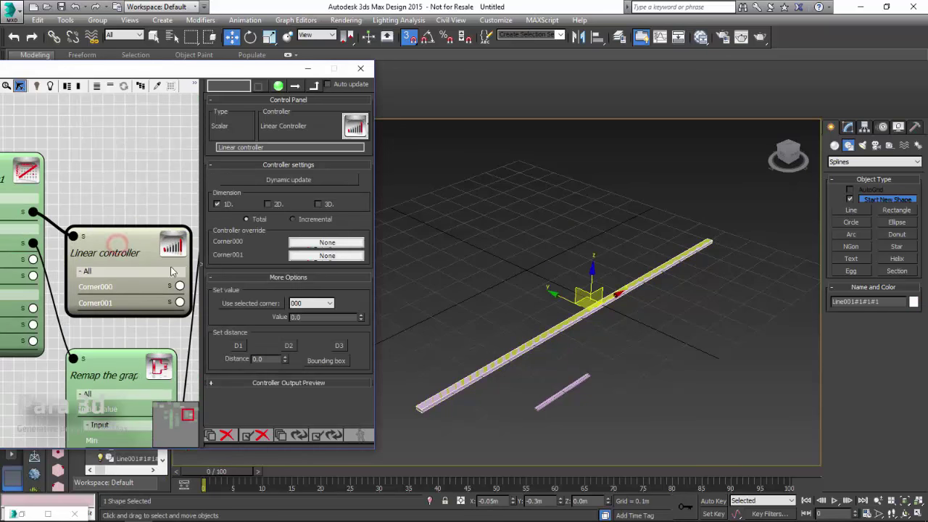
{"action": "left_click", "coordinate": [313, 307]}
{"action": "left_click", "coordinate": [311, 321]}
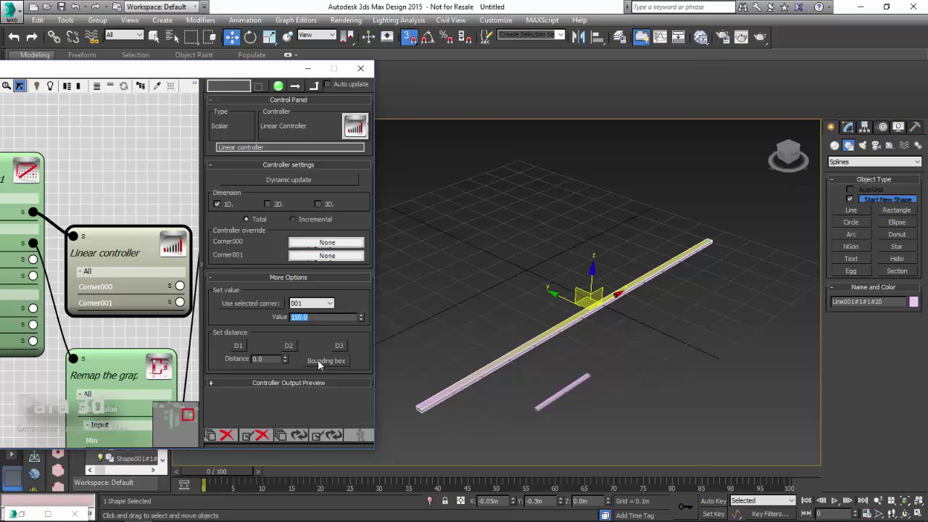
{"action": "left_click", "coordinate": [324, 438]}
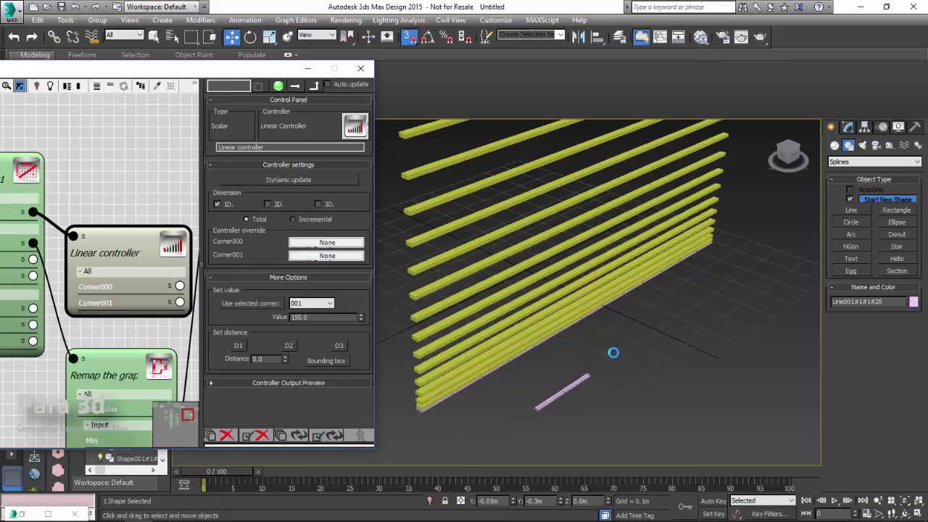
{"action": "mouse_move", "coordinate": [630, 332]}
{"action": "middle_mouse_down"}
{"action": "mouse_move", "coordinate": [632, 356]}
{"action": "mouse_move", "coordinate": [655, 365]}
{"action": "mouse_move", "coordinate": [603, 350]}
{"action": "mouse_move", "coordinate": [585, 382]}
{"action": "middle_mouse_up"}
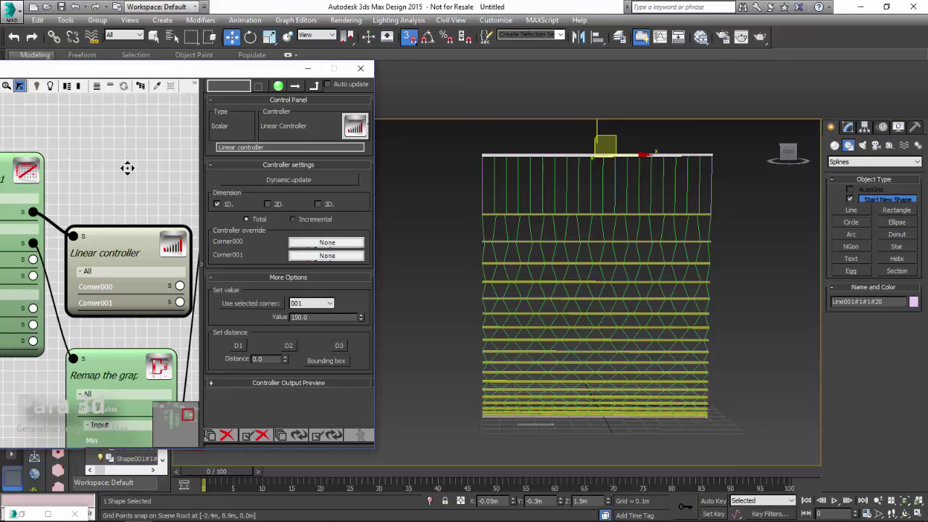
- Reposition the node editor window and zoom the node graph
{"action": "middle_click_drag", "start_coordinate": [114, 173], "coordinate": [148, 162]}
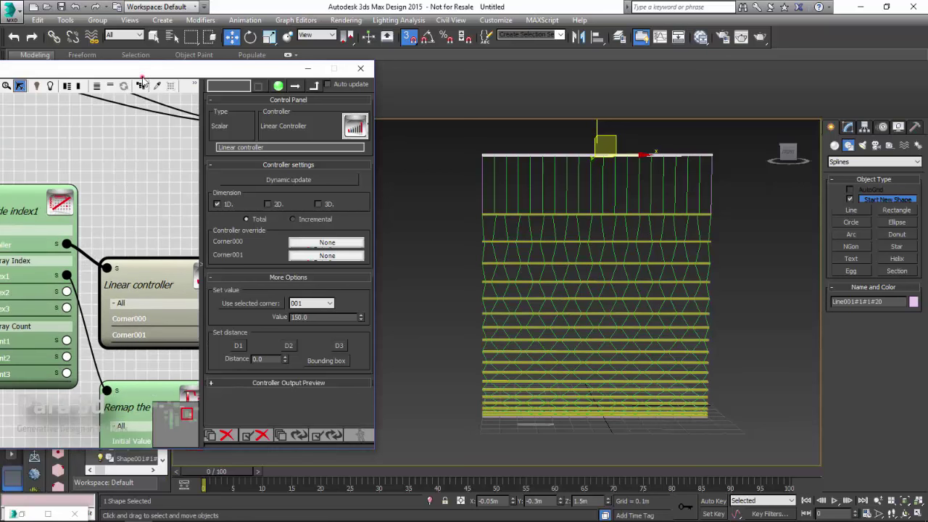
{"action": "left_click_drag", "start_coordinate": [143, 82], "coordinate": [294, 55]}
{"action": "mouse_move", "coordinate": [127, 107]}
{"action": "middle_mouse_down"}
{"action": "mouse_move", "coordinate": [209, 148]}
{"action": "mouse_move", "coordinate": [220, 269]}
{"action": "middle_mouse_up"}
{"action": "scroll", "coordinate": [203, 154], "scroll_direction": "down", "scroll_amount": 3}
{"action": "scroll", "coordinate": [103, 249], "scroll_direction": "up", "scroll_amount": 2}
{"action": "scroll", "coordinate": [93, 268], "scroll_direction": "up", "scroll_amount": 2}
{"action": "scroll", "coordinate": [85, 266], "scroll_direction": "up", "scroll_amount": 2}
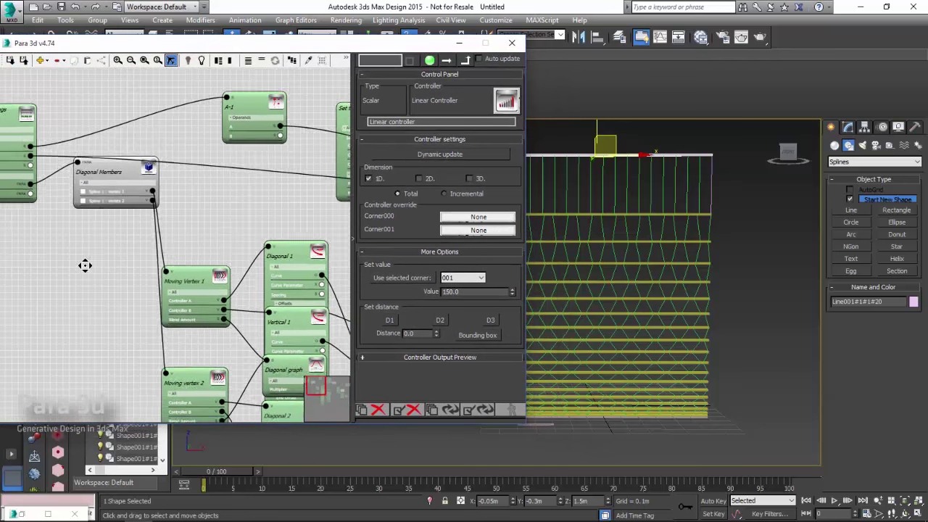
- Make short Line002 the Diagonal Members array object, allowing vertex access and discarding old members
{"action": "left_click", "coordinate": [100, 174]}
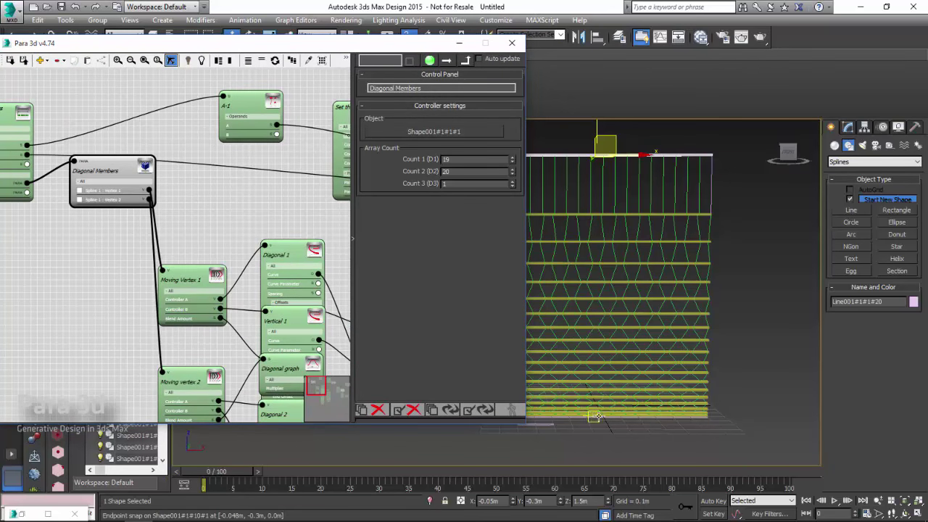
{"action": "left_click_drag", "start_coordinate": [594, 417], "coordinate": [627, 413]}
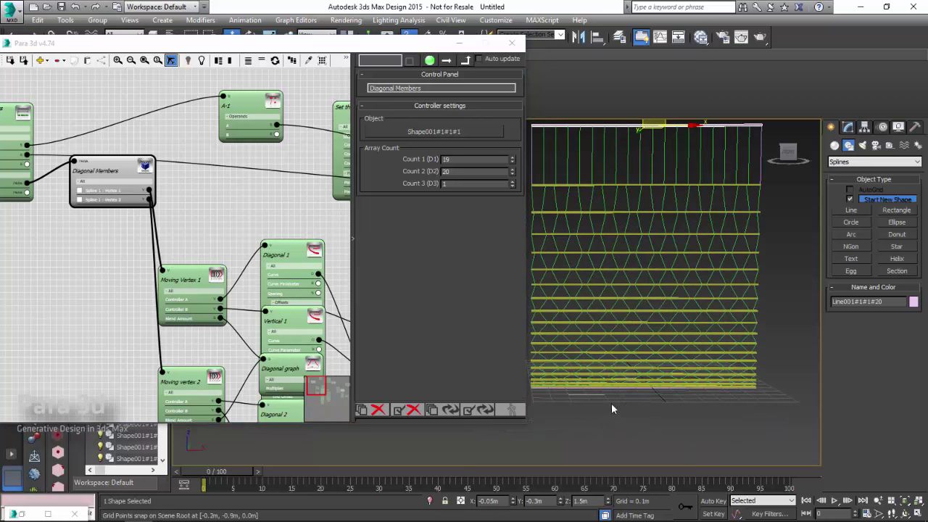
{"action": "middle_click_drag", "start_coordinate": [626, 413], "coordinate": [628, 431], "text": "alt"}
{"action": "scroll", "coordinate": [601, 383], "scroll_direction": "up", "scroll_amount": 3}
{"action": "scroll", "coordinate": [602, 389], "scroll_direction": "up", "scroll_amount": 2}
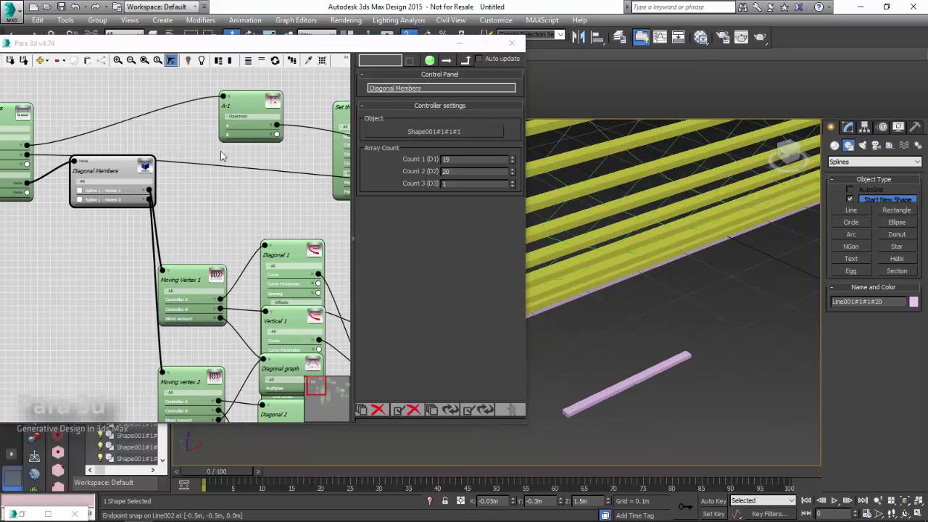
{"action": "left_click", "coordinate": [424, 133]}
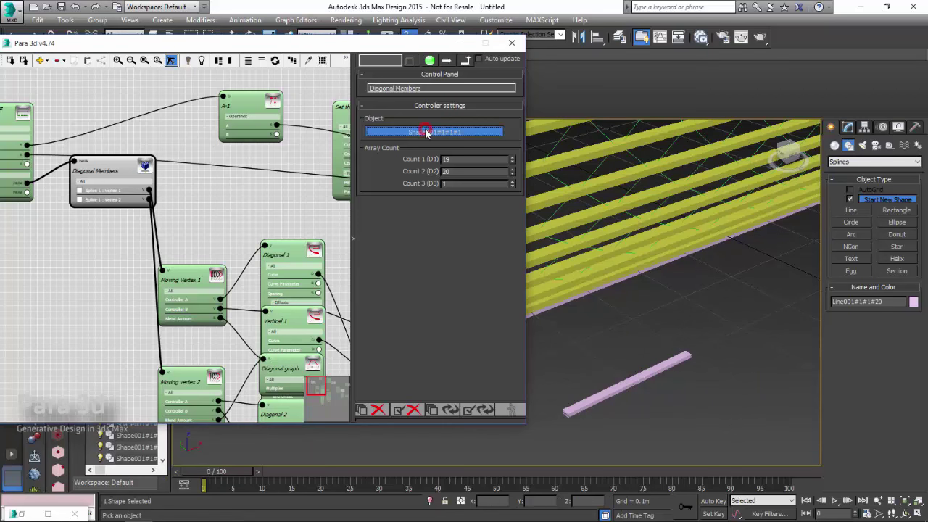
{"action": "left_click", "coordinate": [628, 385]}
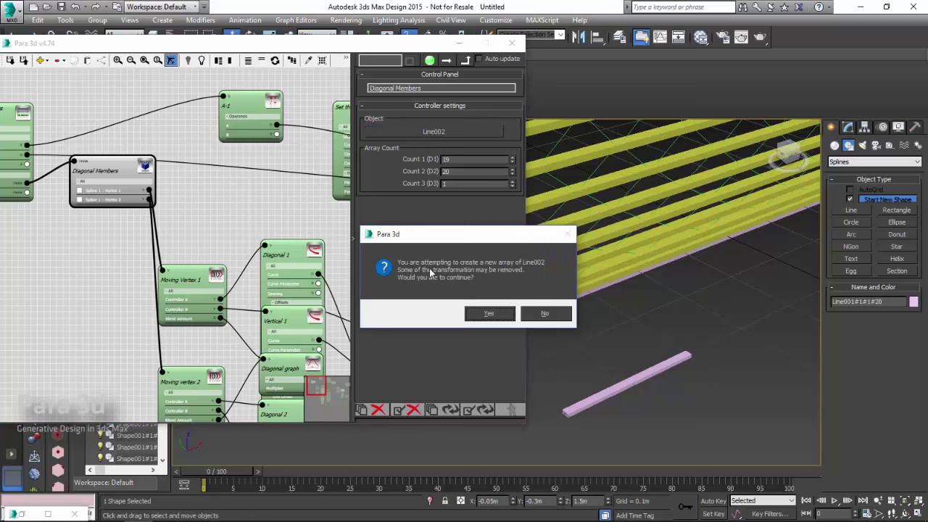
{"action": "left_click", "coordinate": [487, 312]}
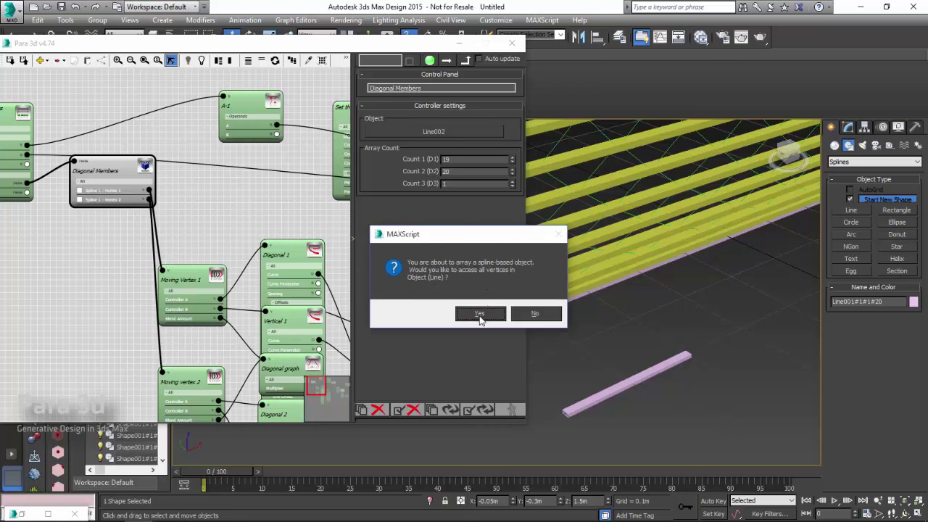
{"action": "left_click", "coordinate": [480, 314]}
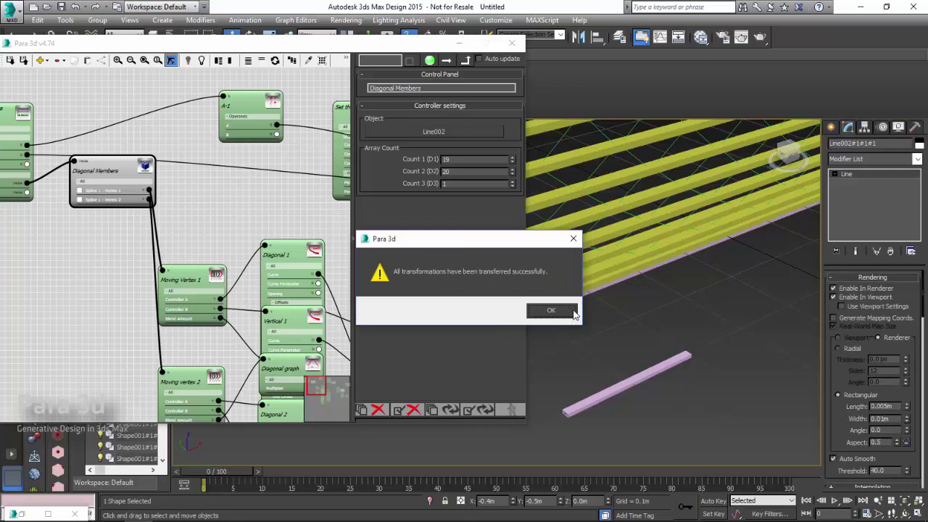
{"action": "left_click", "coordinate": [563, 311]}
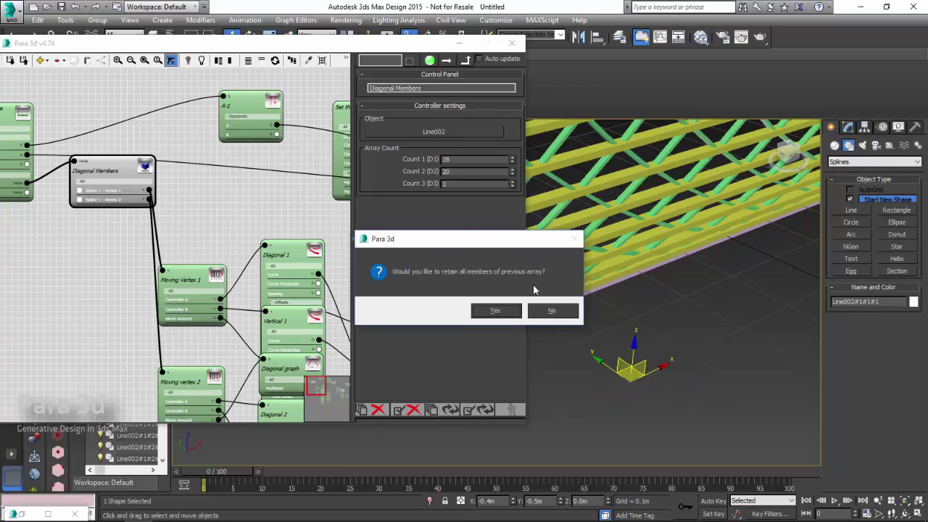
{"action": "left_click", "coordinate": [538, 311]}
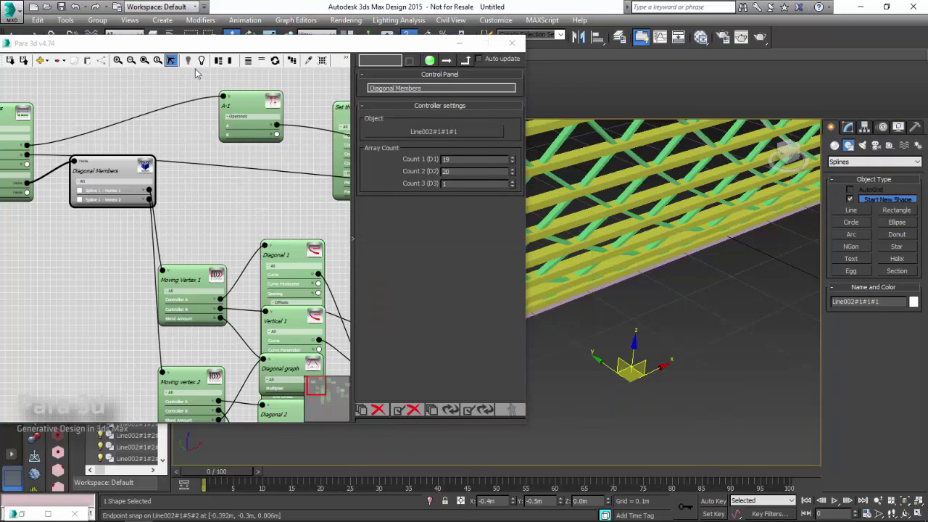
- Frame the whole node network and turn the viewport to face the facade front-on
{"action": "left_click", "coordinate": [144, 60]}
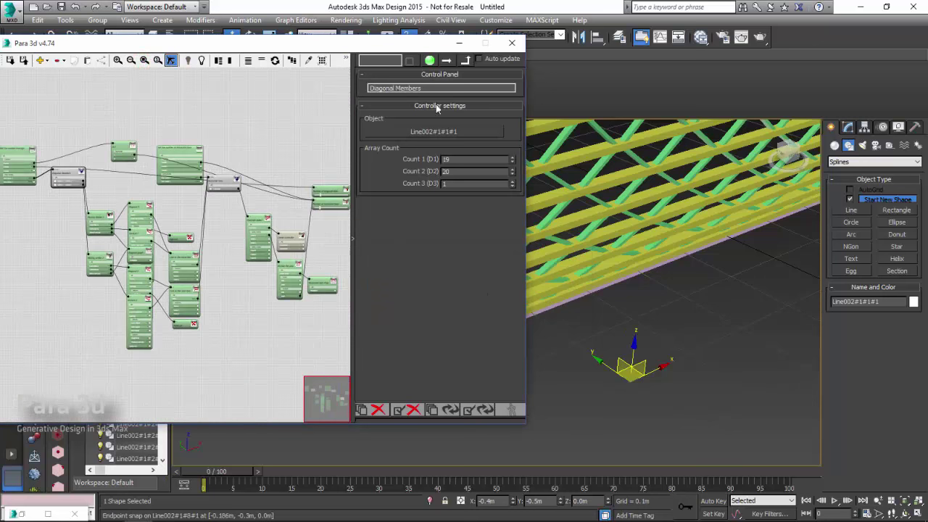
{"action": "left_click_drag", "start_coordinate": [384, 43], "coordinate": [208, 53]}
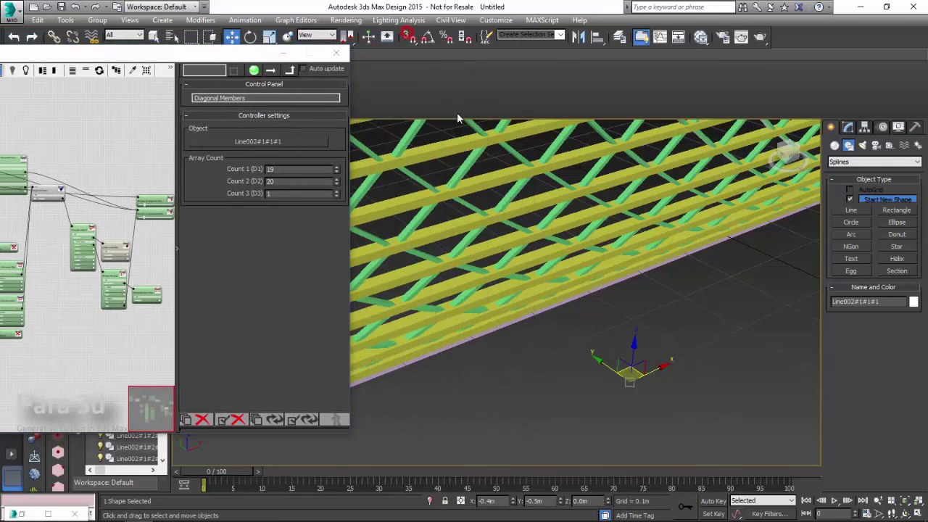
{"action": "scroll", "coordinate": [592, 293], "scroll_direction": "down", "scroll_amount": 6}
{"action": "middle_click_drag", "start_coordinate": [634, 319], "coordinate": [580, 321], "text": "alt"}
{"action": "scroll", "coordinate": [580, 322], "scroll_direction": "up", "scroll_amount": 4}
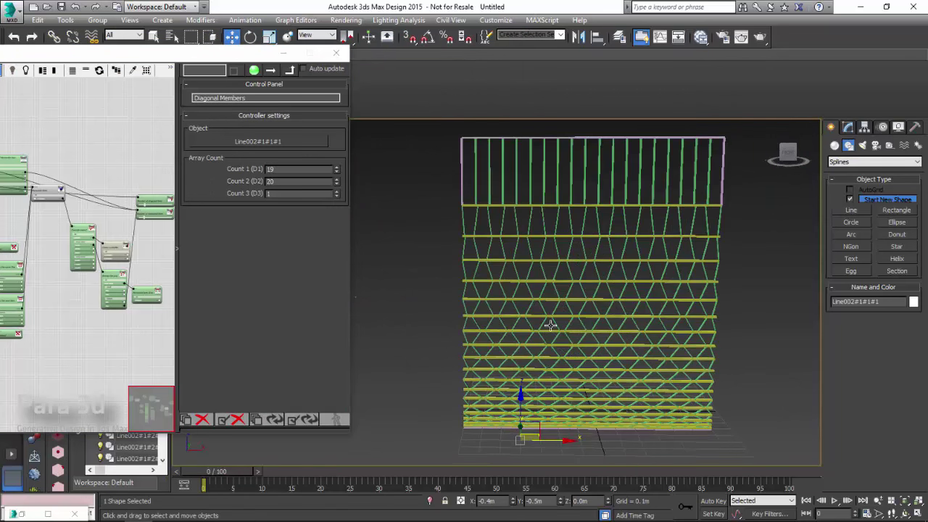
{"action": "scroll", "coordinate": [86, 171], "scroll_direction": "up", "scroll_amount": 1}
{"action": "scroll", "coordinate": [102, 171], "scroll_direction": "up", "scroll_amount": 2}
{"action": "scroll", "coordinate": [102, 171], "scroll_direction": "up", "scroll_amount": 2}
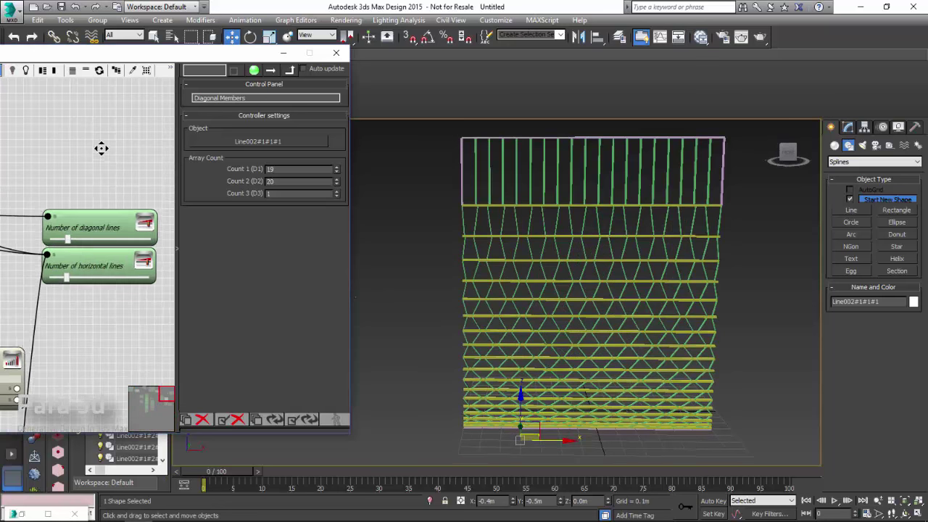
{"action": "scroll", "coordinate": [102, 174], "scroll_direction": "up", "scroll_amount": 2}
- Set Number of diagonal lines to 30
{"action": "left_click", "coordinate": [102, 179]}
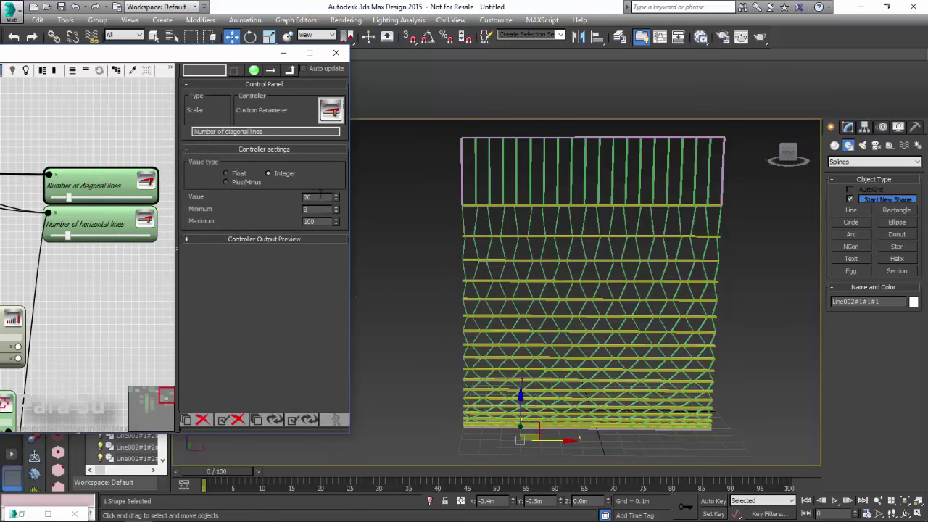
{"action": "type", "text": "3"}
{"action": "key", "text": "Return"}
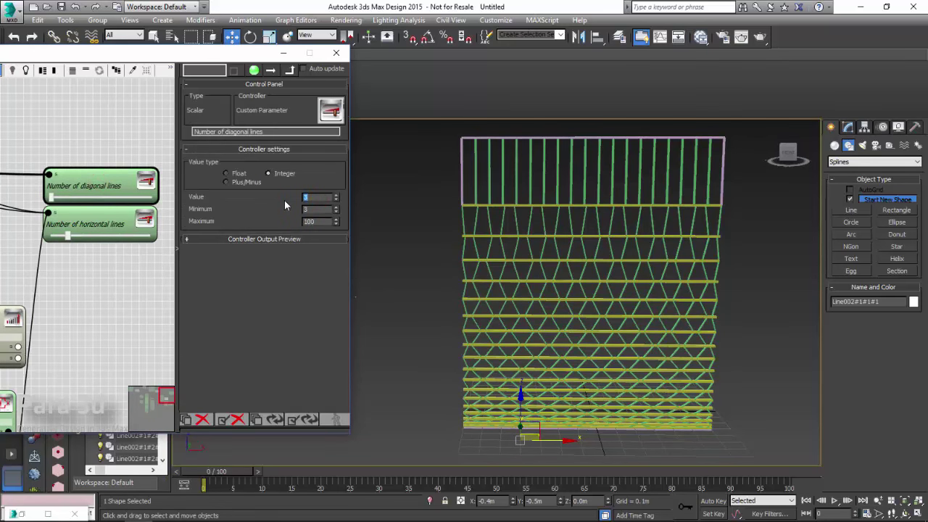
{"action": "type", "text": "30"}
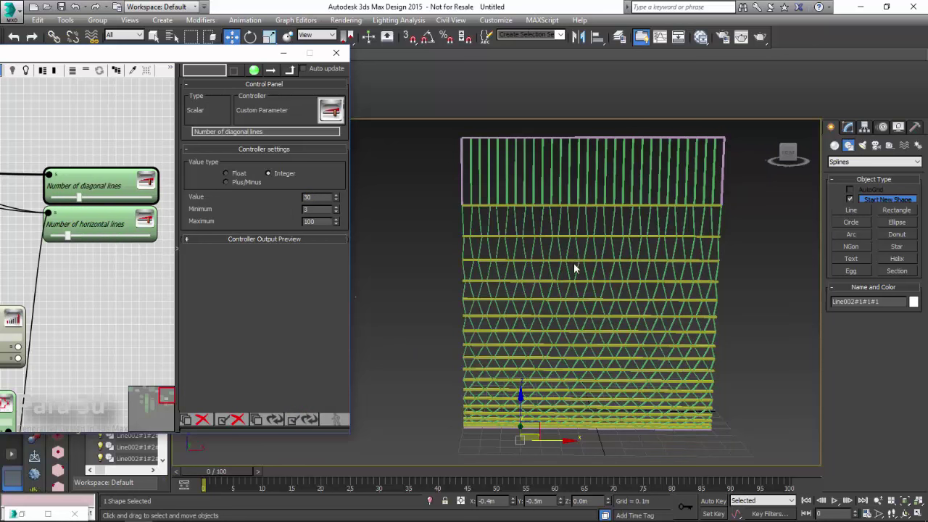
{"action": "middle_click_drag", "start_coordinate": [574, 265], "coordinate": [569, 258]}
- Set Number of horizontal lines to 25 and orbit to check the denser lattice
{"action": "left_click", "coordinate": [141, 214]}
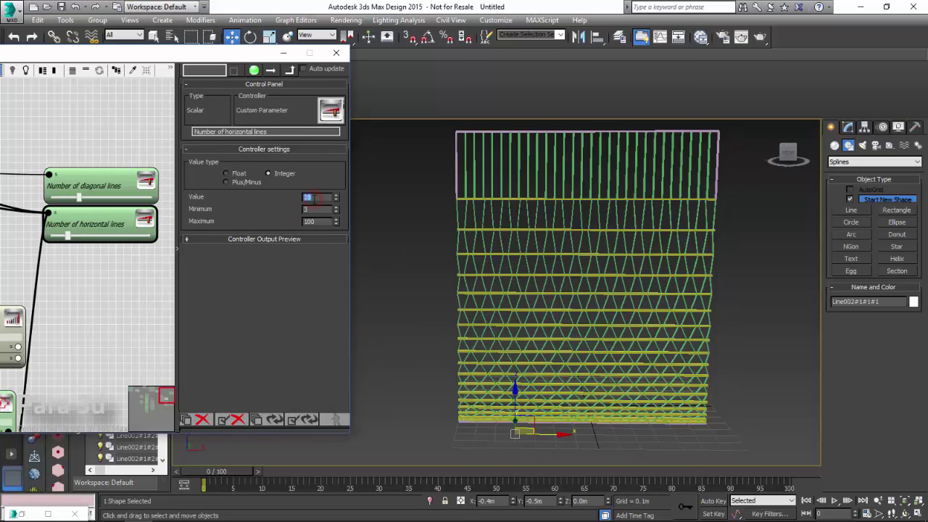
{"action": "type", "text": "15"}
{"action": "key", "text": "Return"}
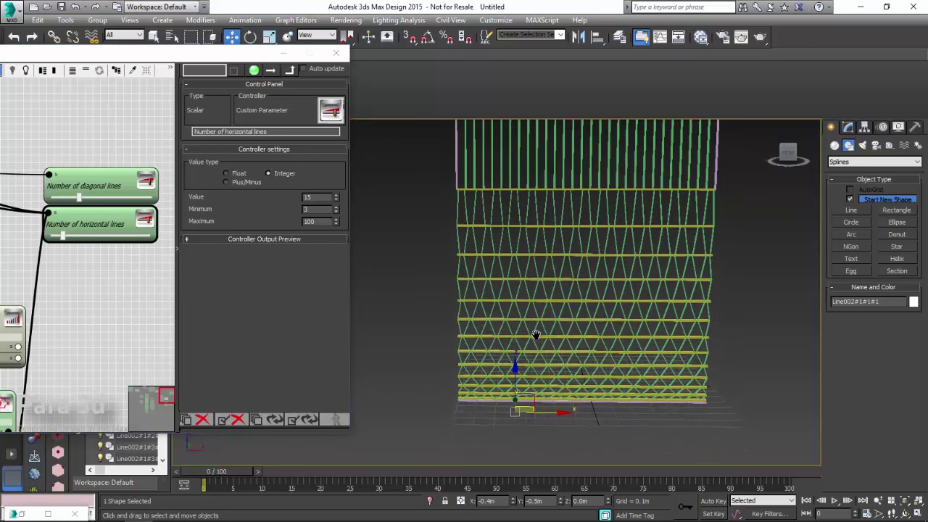
{"action": "double_click", "coordinate": [310, 198]}
{"action": "type", "text": "25"}
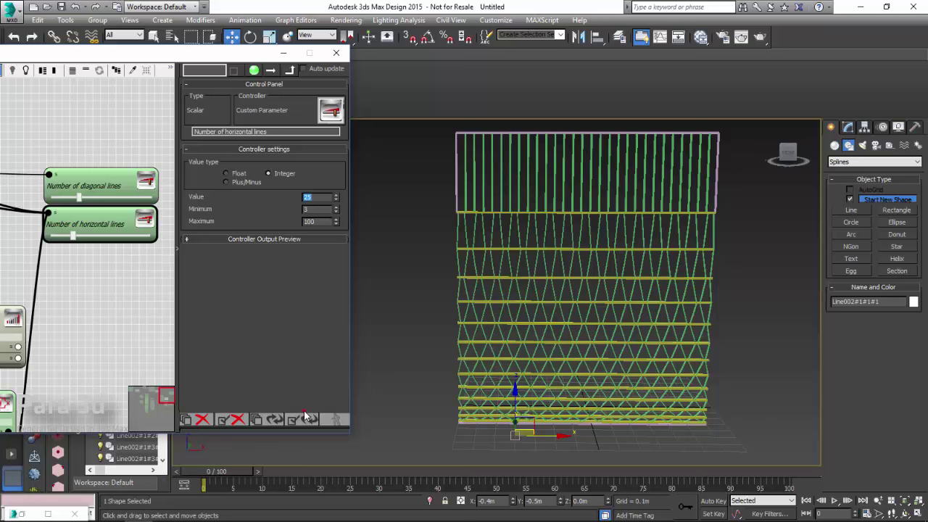
{"action": "left_click", "coordinate": [306, 418]}
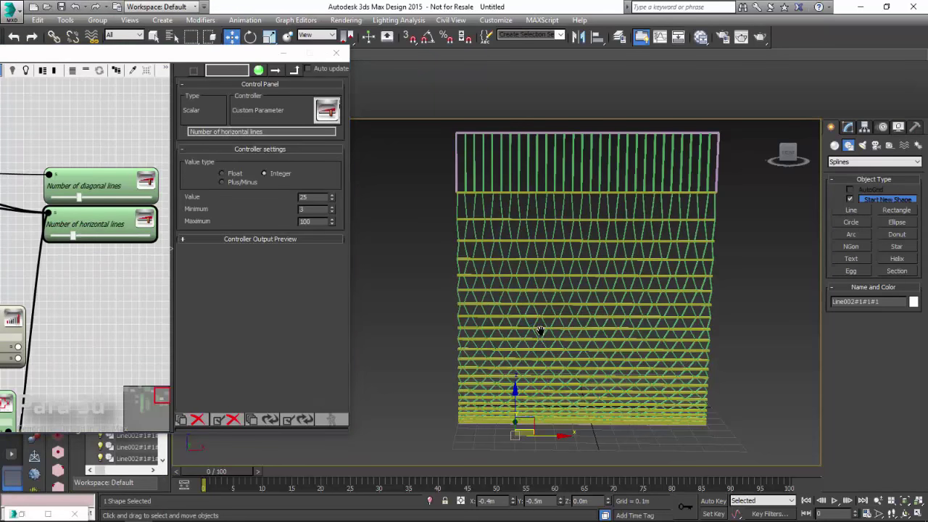
{"action": "mouse_move", "coordinate": [544, 333]}
{"action": "middle_mouse_down", "text": "alt"}
{"action": "mouse_move", "coordinate": [548, 323]}
{"action": "mouse_move", "coordinate": [544, 353]}
{"action": "middle_mouse_up", "text": "alt"}
{"action": "scroll", "coordinate": [547, 323], "scroll_direction": "up", "scroll_amount": 5}
{"action": "scroll", "coordinate": [547, 324], "scroll_direction": "down", "scroll_amount": 4}
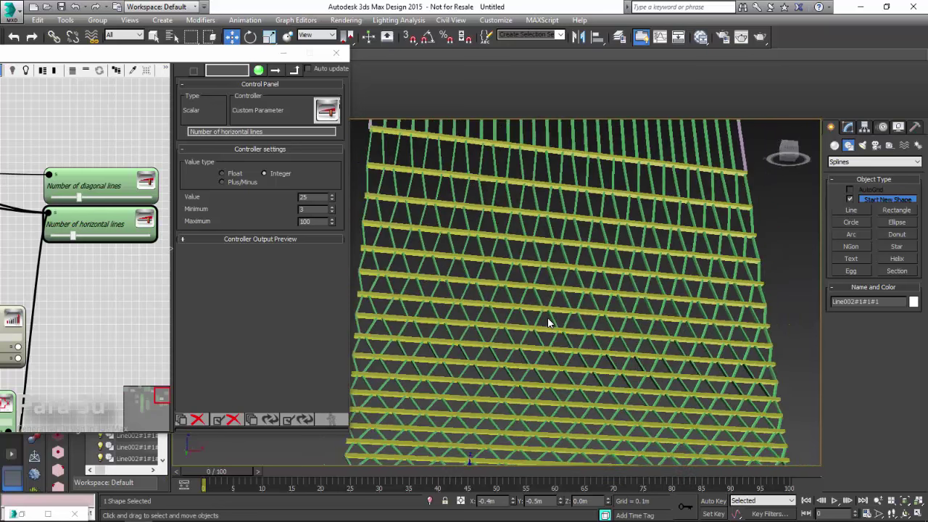
{"action": "scroll", "coordinate": [544, 352], "scroll_direction": "down", "scroll_amount": 3}
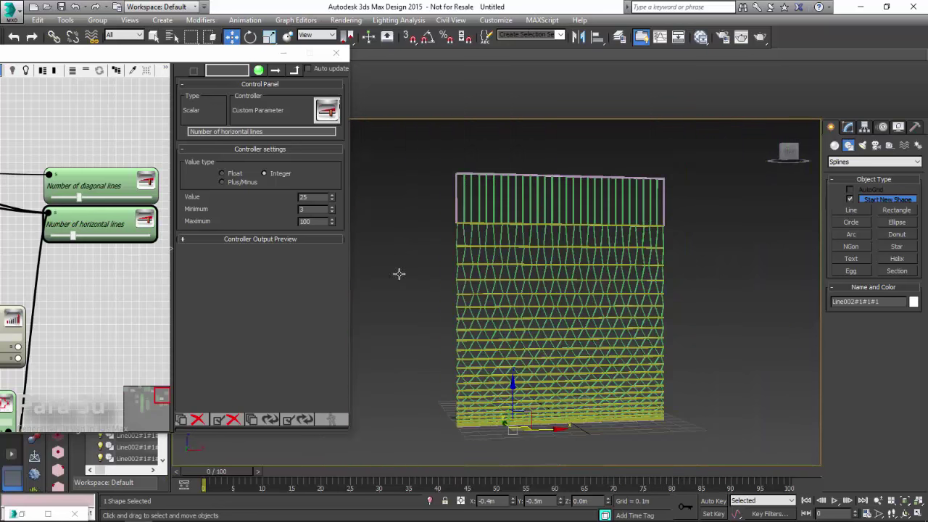
{"action": "double_click", "coordinate": [130, 54]}
- Bend the Horizontal bars Graph start and end tangents into an ease-out curve
{"action": "scroll", "coordinate": [240, 127], "scroll_direction": "down", "scroll_amount": 2}
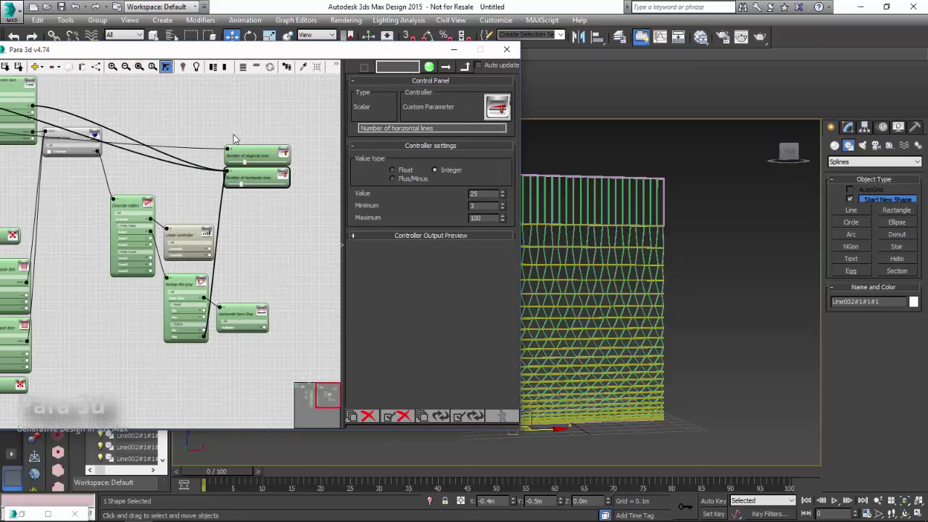
{"action": "scroll", "coordinate": [249, 247], "scroll_direction": "up", "scroll_amount": 2}
{"action": "scroll", "coordinate": [211, 280], "scroll_direction": "up", "scroll_amount": 2}
{"action": "left_click", "coordinate": [208, 278]}
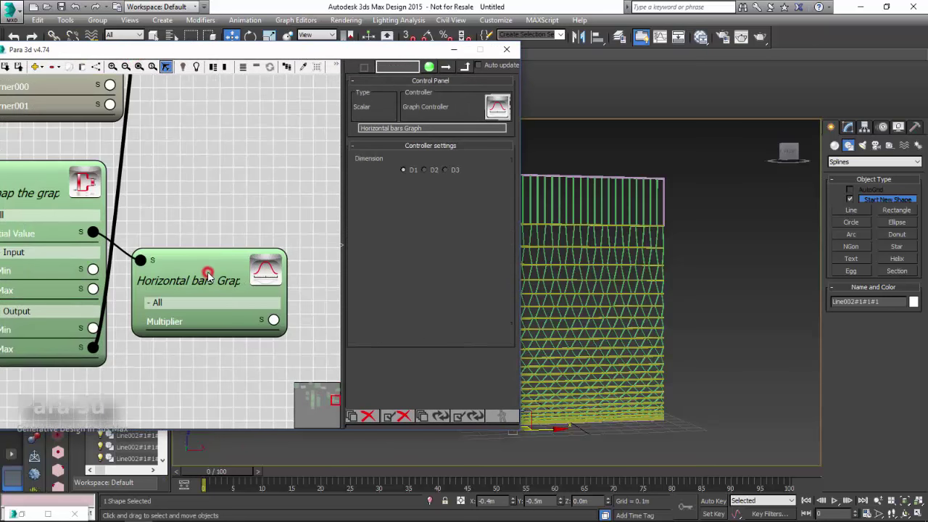
{"action": "left_click", "coordinate": [377, 275]}
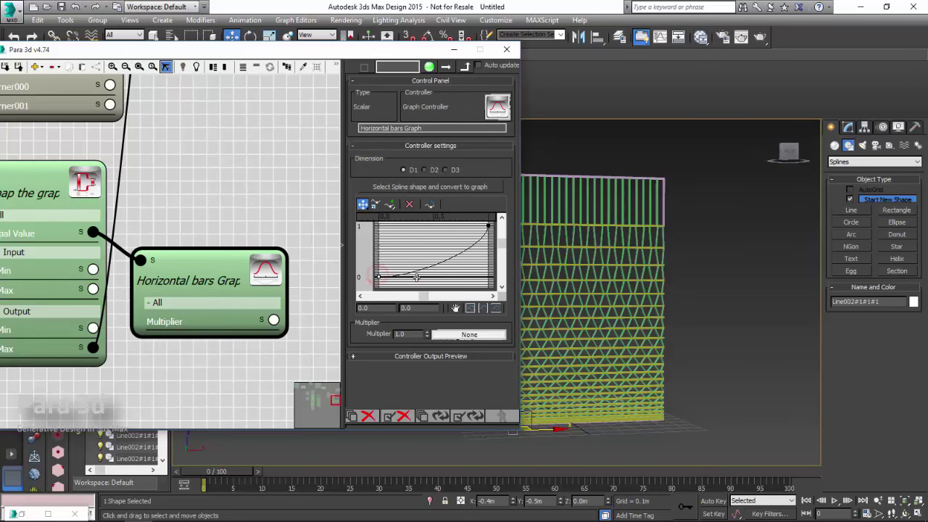
{"action": "left_click_drag", "start_coordinate": [416, 278], "coordinate": [377, 248]}
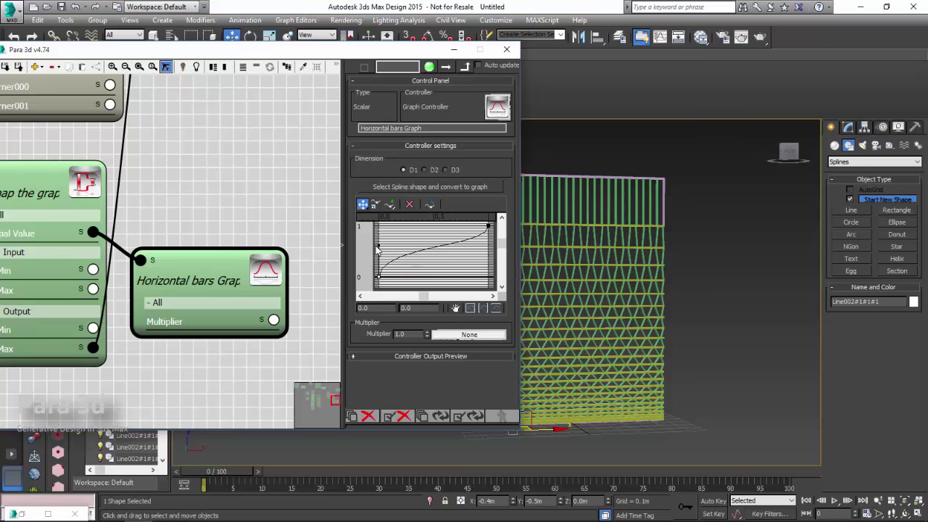
{"action": "left_click", "coordinate": [488, 226]}
{"action": "left_click_drag", "start_coordinate": [488, 249], "coordinate": [444, 226]}
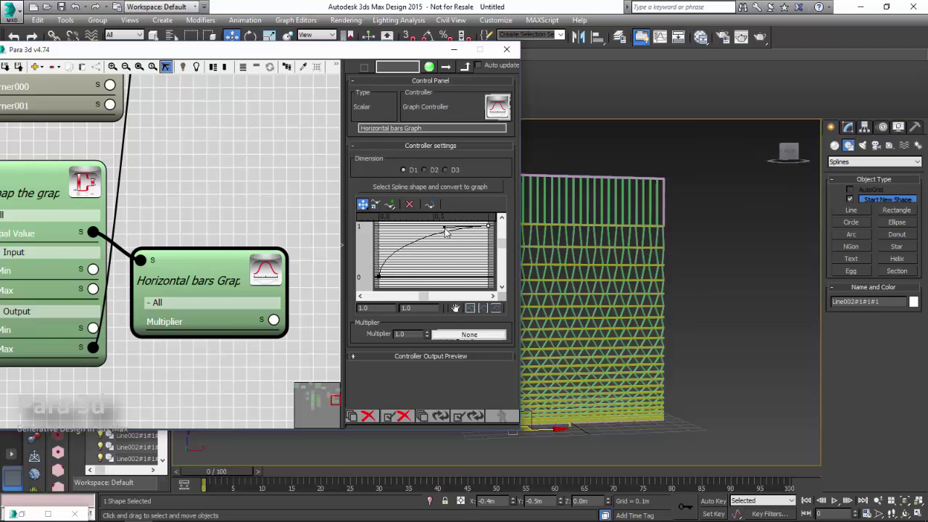
- Regenerate the facade with the new bar spacing and clear the selection
{"action": "left_click", "coordinate": [459, 418]}
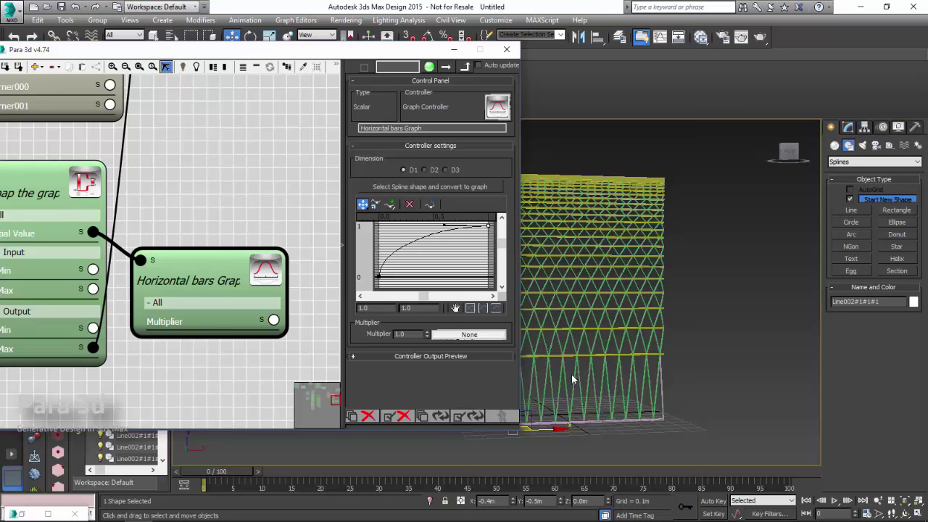
{"action": "scroll", "coordinate": [573, 379], "scroll_direction": "up", "scroll_amount": 3}
{"action": "middle_click_drag", "start_coordinate": [573, 380], "coordinate": [645, 358]}
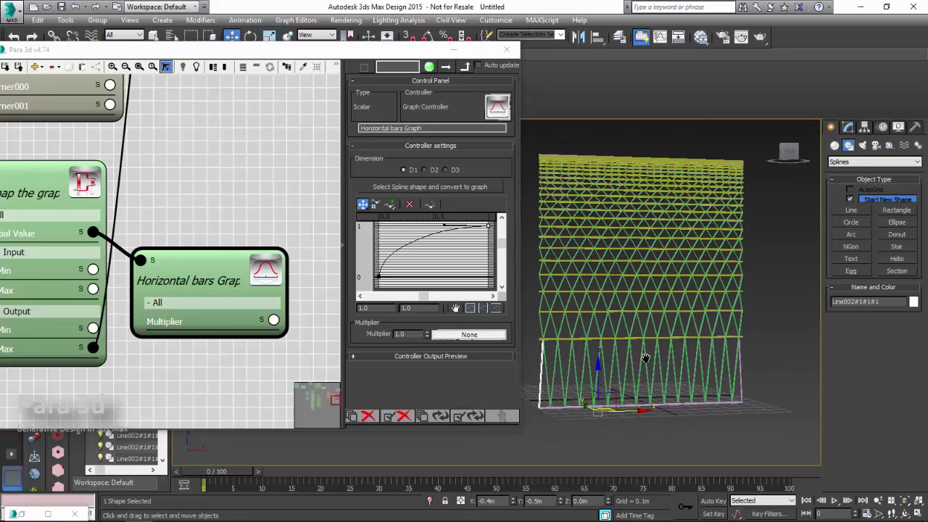
{"action": "left_click", "coordinate": [572, 440]}
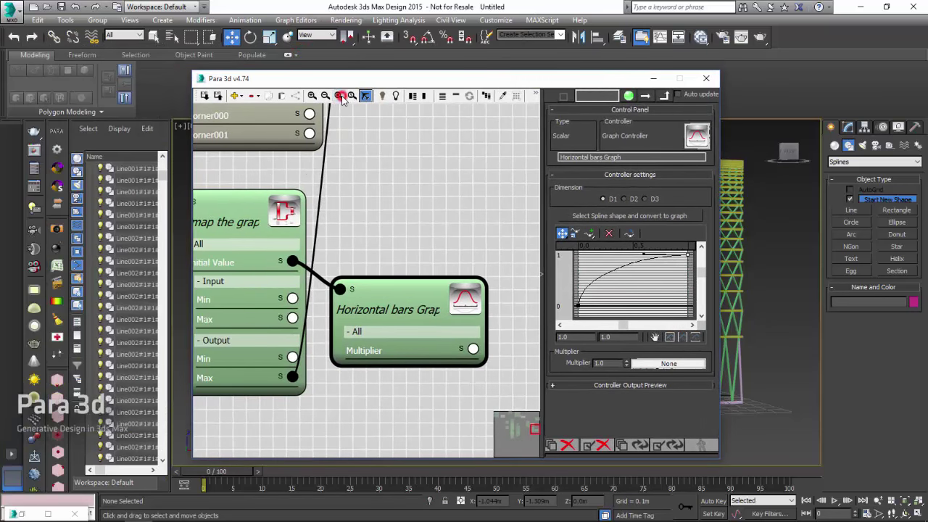
- Zoom extents in the Para 3d editor to frame the full node graph
{"action": "left_click", "coordinate": [341, 97]}
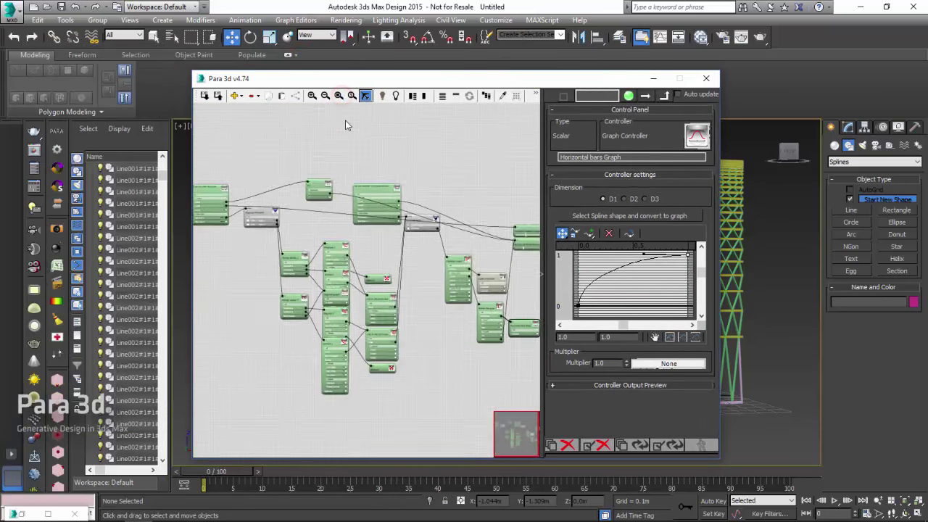